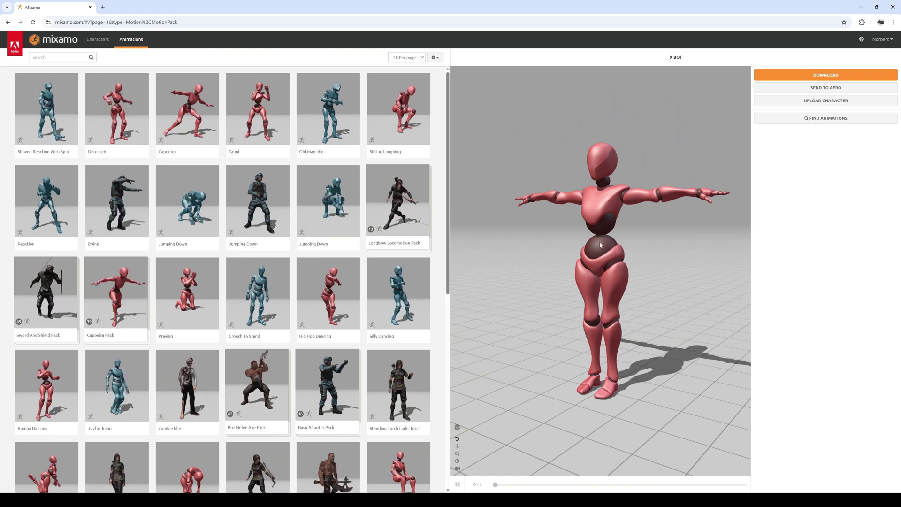
# - Search Mixamo for 'catwalk' and apply Catwalk Walk Forward to X Bot
pyautogui.moveTo(635, 244)
pyautogui.mouseDown()
pyautogui.moveTo(488, 242)
pyautogui.moveTo(637, 246)
pyautogui.mouseUp()
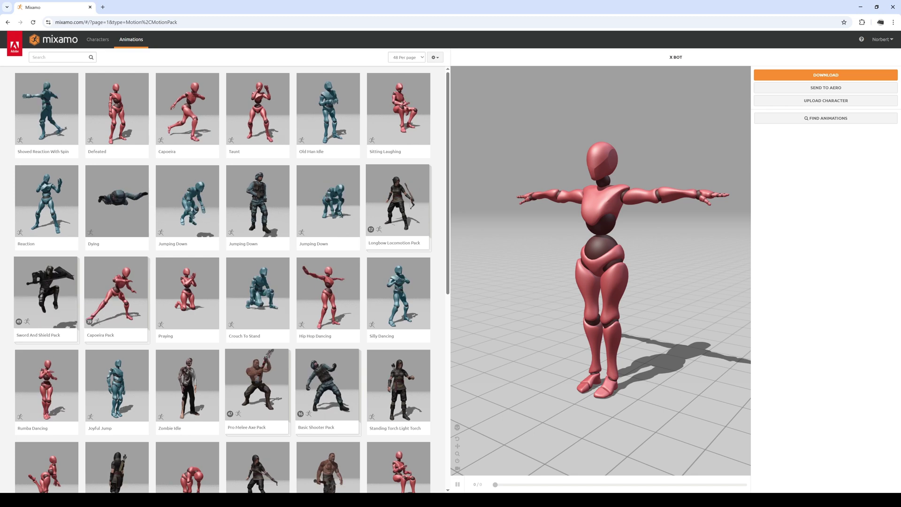
pyautogui.click(51, 56)
pyautogui.write('catwalk')
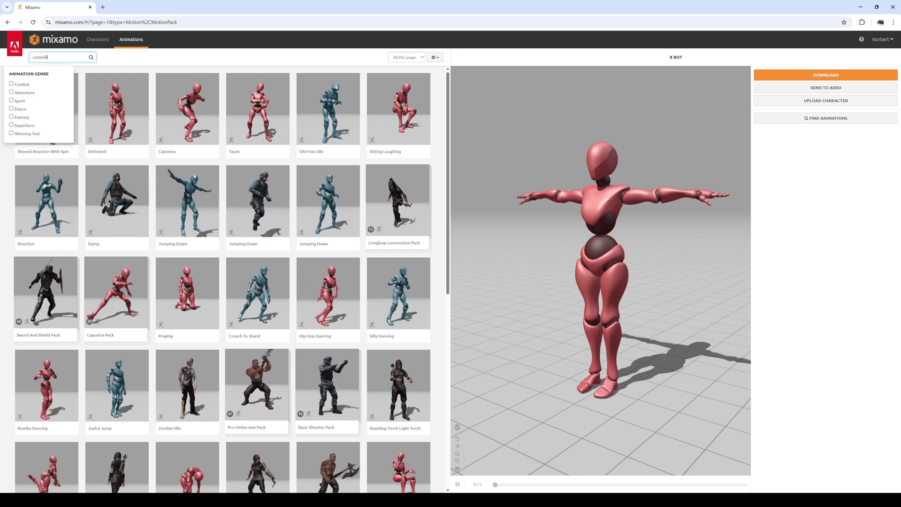
pyautogui.press('Return')
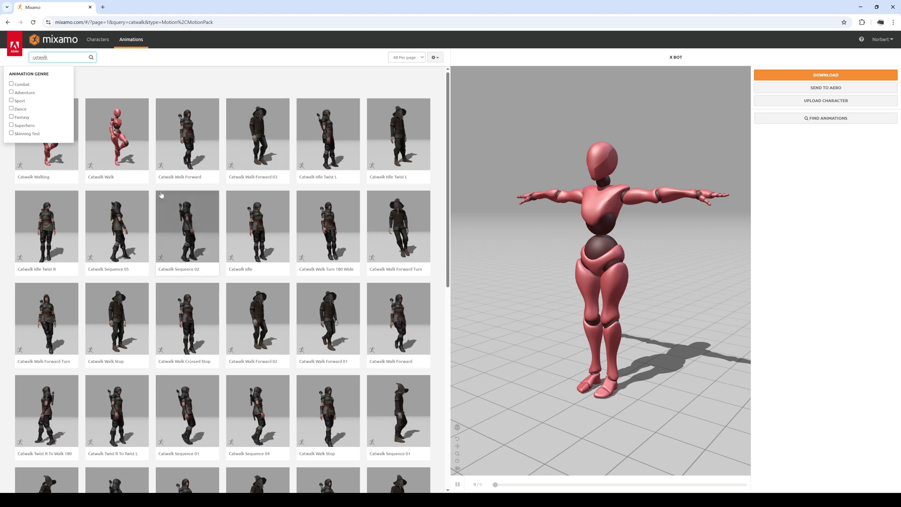
pyautogui.click(184, 142)
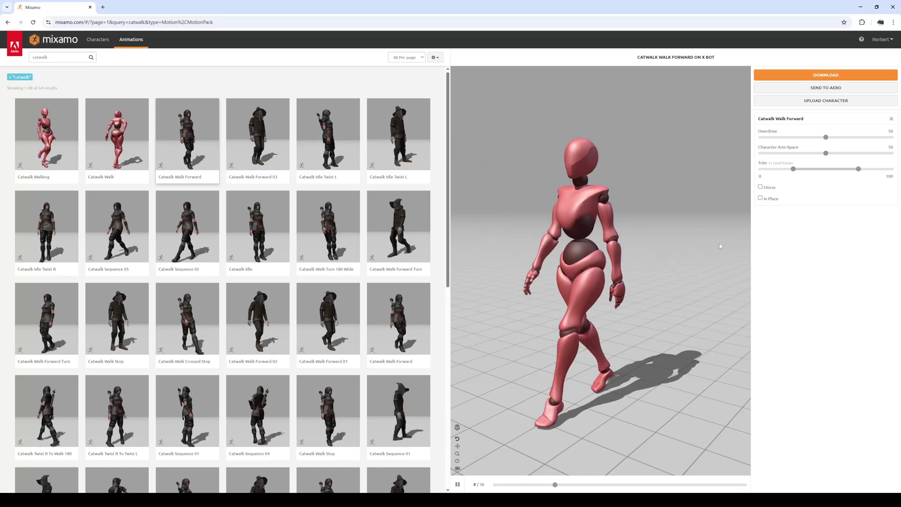
# - Make the walk In Place and download it as FBX Binary with skin at 30 fps
pyautogui.click(760, 198)
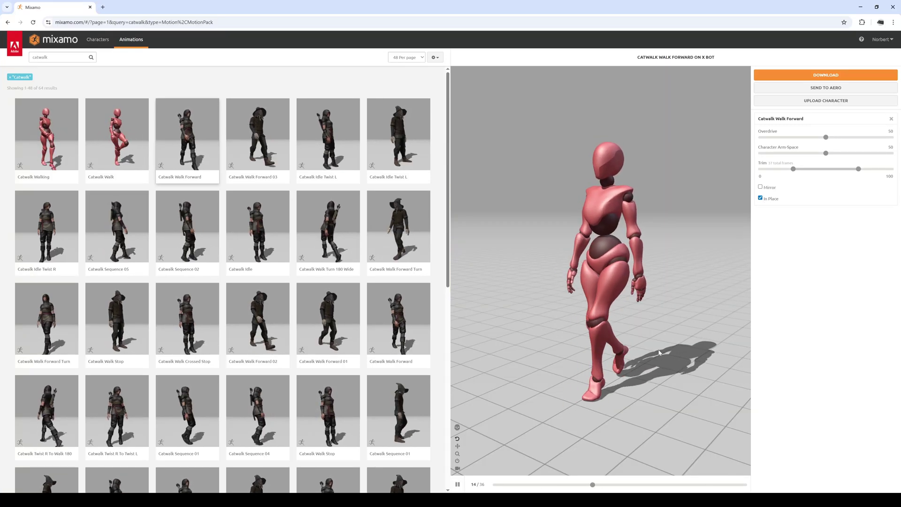
pyautogui.moveTo(666, 300); pyautogui.dragTo(657, 344)
pyautogui.click(820, 76)
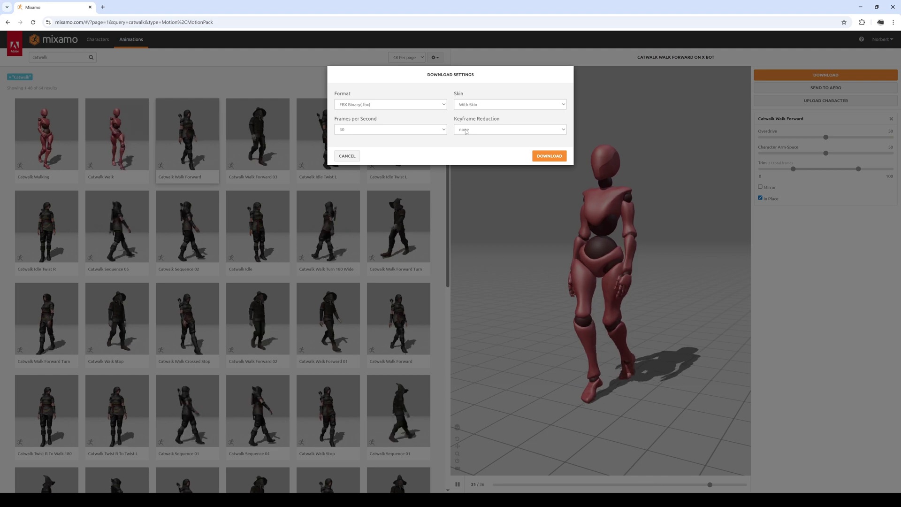
pyautogui.click(550, 156)
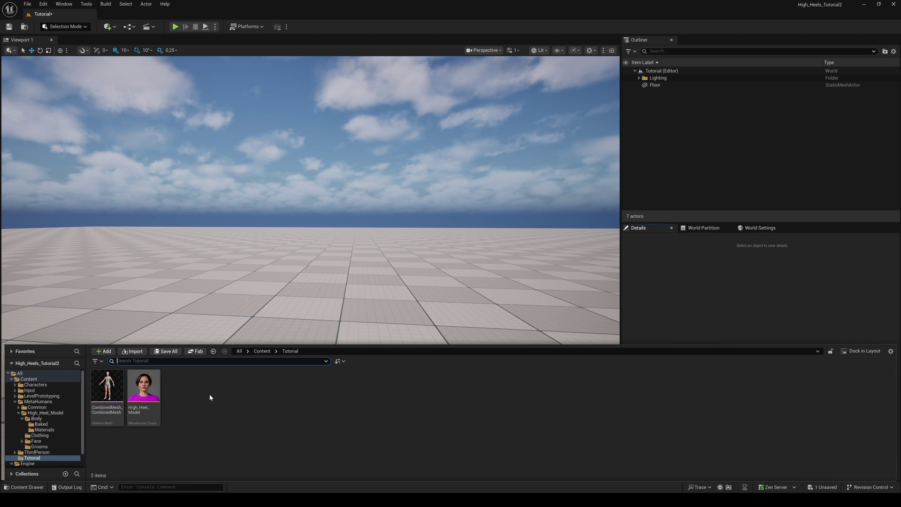
# - Create a new 'Animations' folder inside Tutorial and open it
pyautogui.rightClick(210, 398)
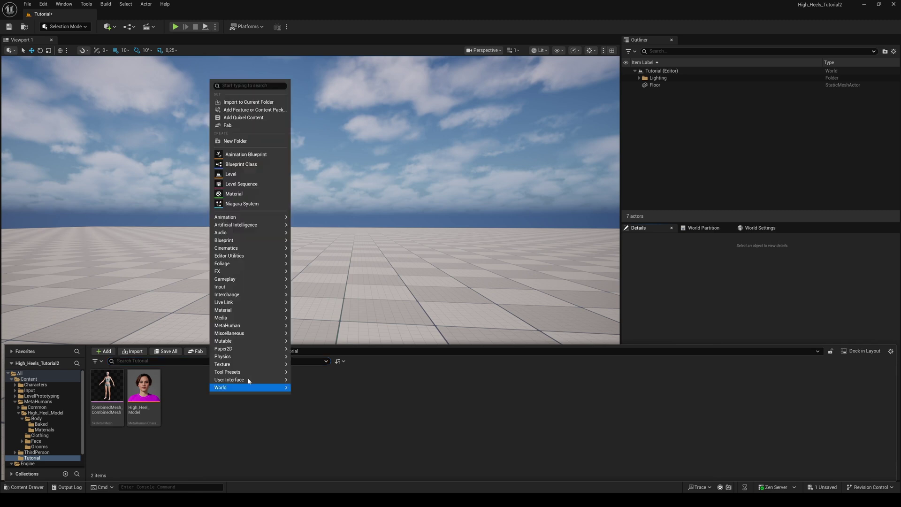
pyautogui.click(260, 143)
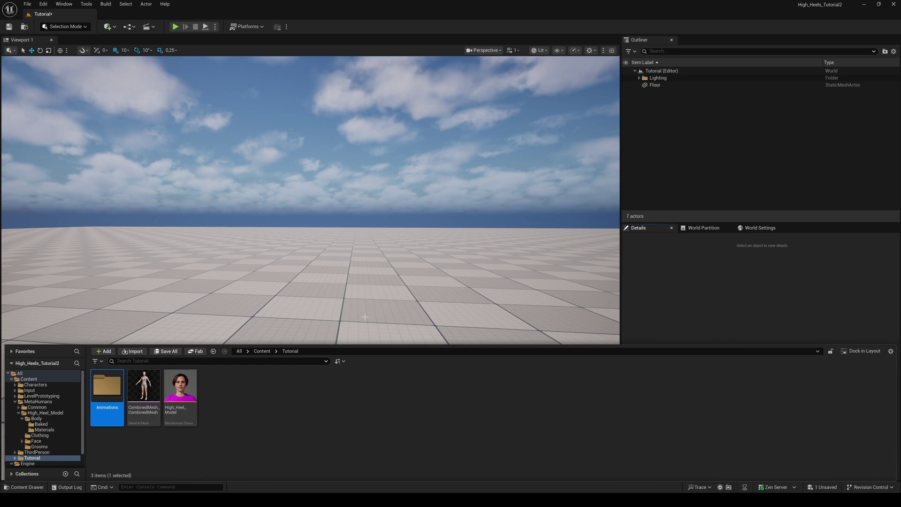
pyautogui.doubleClick(106, 384)
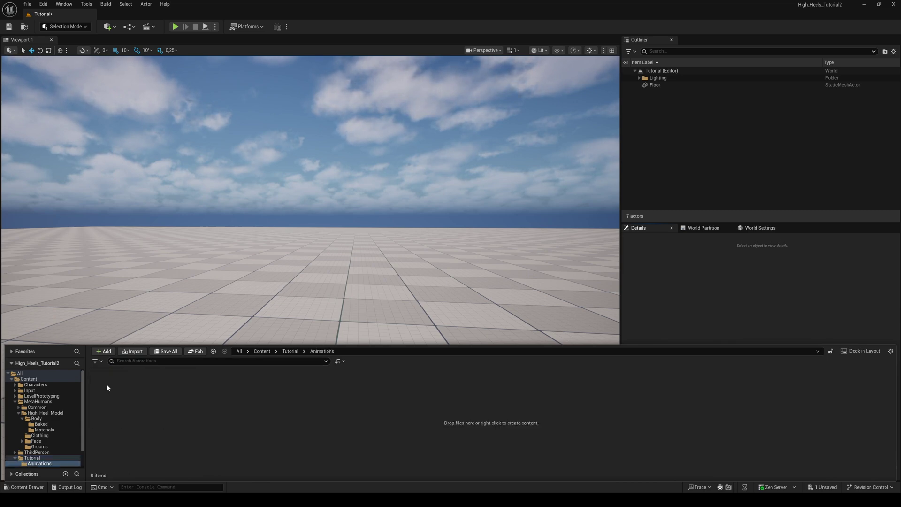
# - Import the Catwalk Walk Forward FBX with default pipeline settings
pyautogui.click(132, 352)
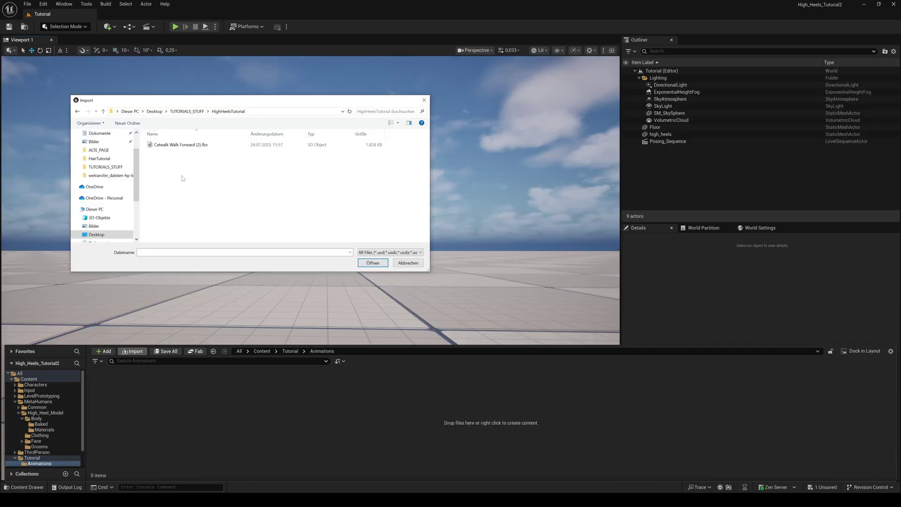
pyautogui.doubleClick(163, 145)
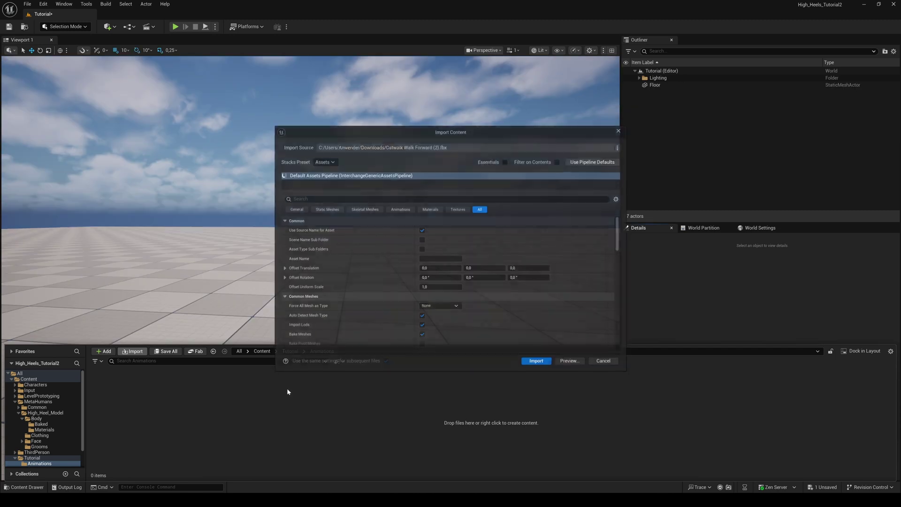
pyautogui.click(575, 163)
pyautogui.click(537, 362)
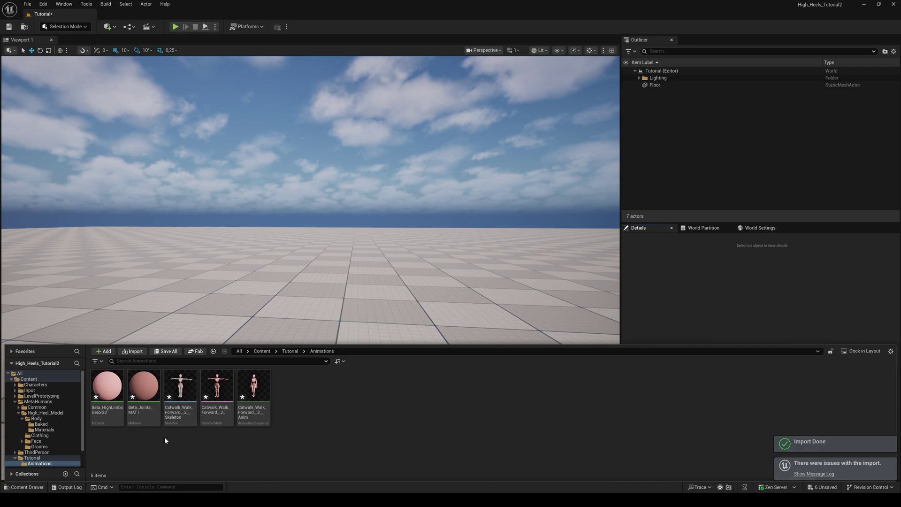
pyautogui.click(247, 419)
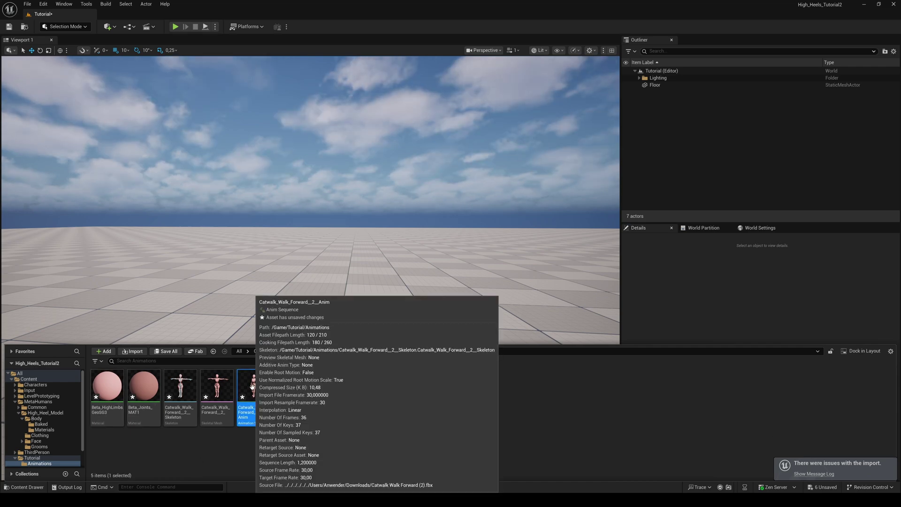
# - Retarget the catwalk animation with CombinedMesh_CombinedMesh as the target skeletal mesh
pyautogui.rightClick(253, 386)
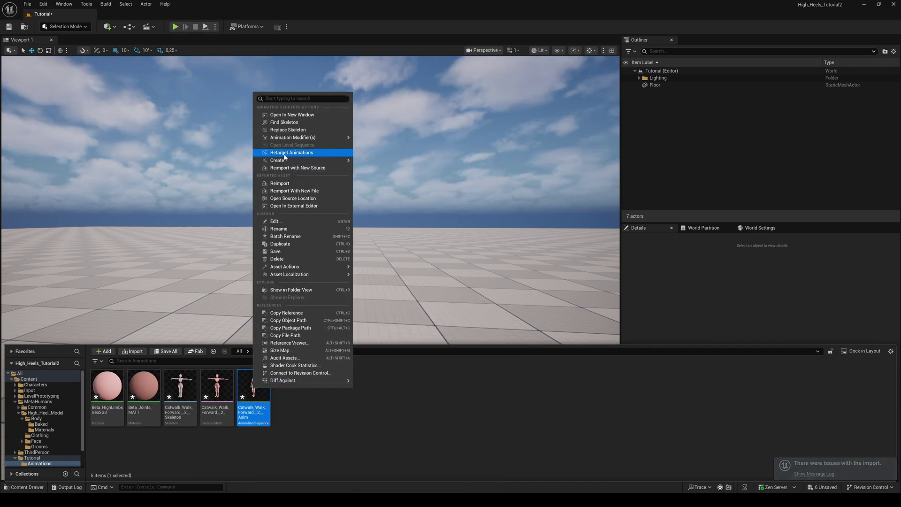
pyautogui.click(284, 153)
pyautogui.click(521, 253)
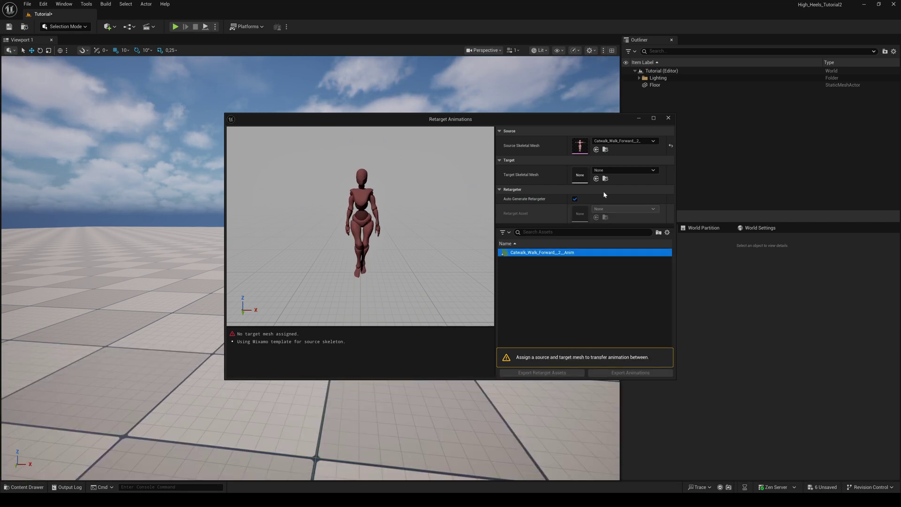
pyautogui.click(599, 169)
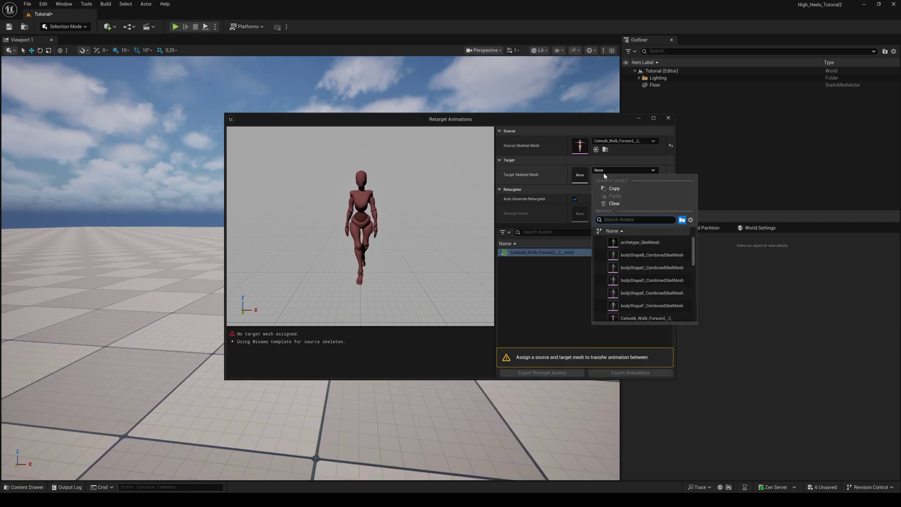
pyautogui.write('combine')
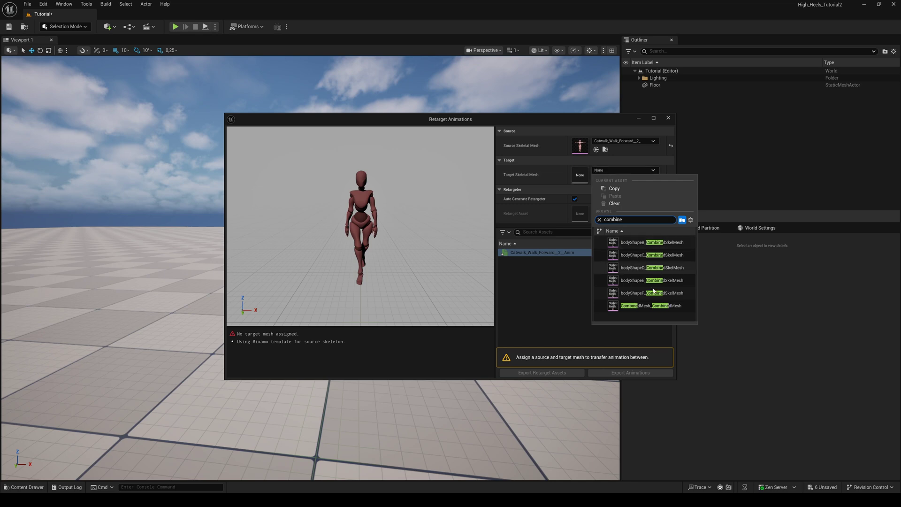
pyautogui.click(652, 306)
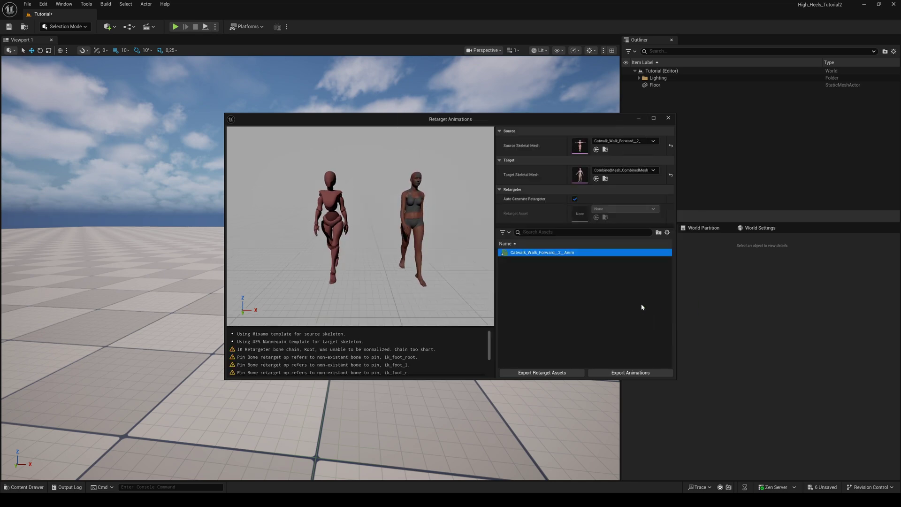
# - Export the retargeted animation to /Game/Tutorial/Animations
pyautogui.click(614, 372)
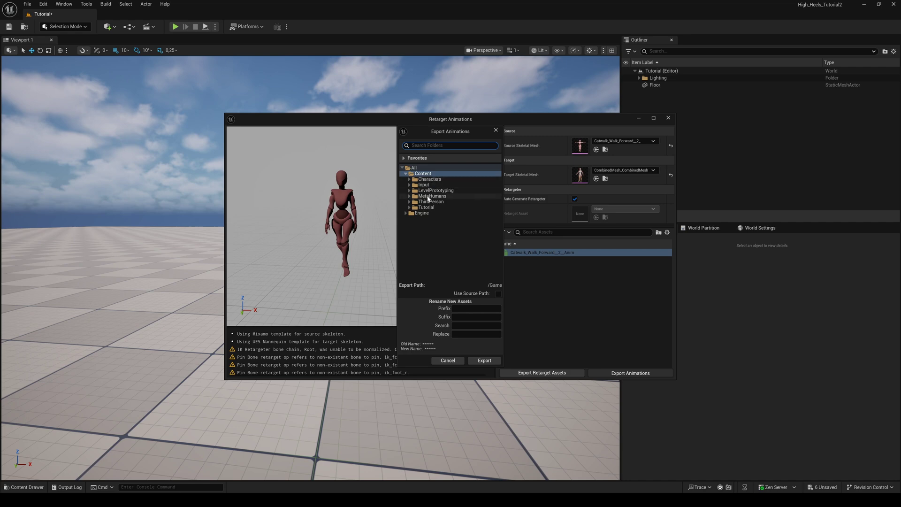
pyautogui.doubleClick(425, 207)
pyautogui.click(429, 213)
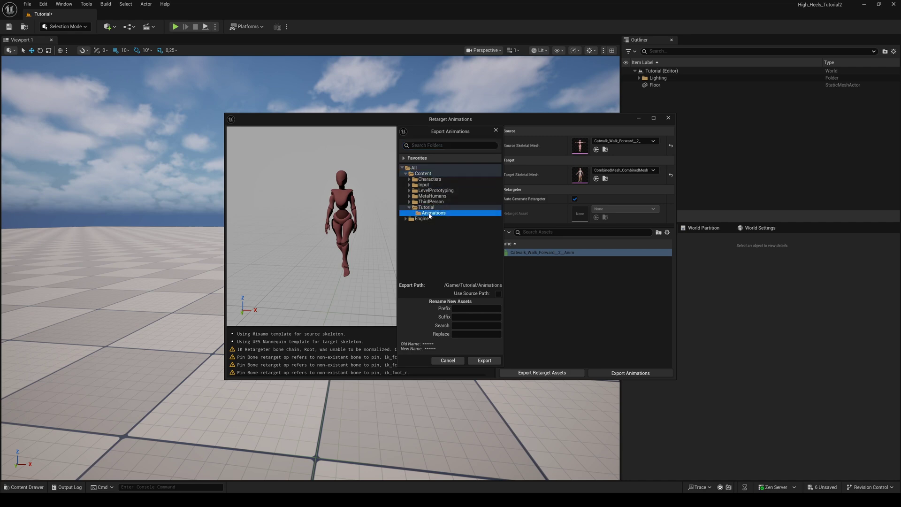
pyautogui.click(484, 361)
pyautogui.click(508, 281)
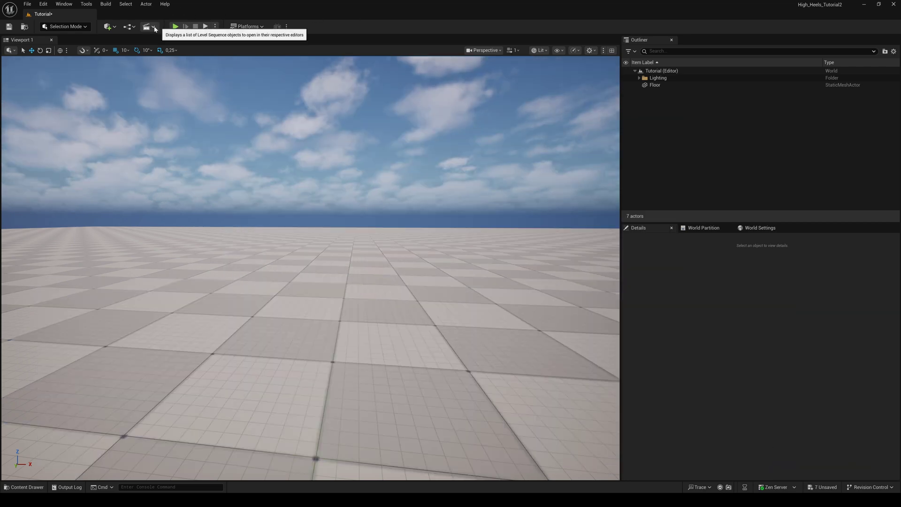
# - Create and save a level sequence with CombinedMesh playing Catwalk_Walk_Forward_2_Anim1
pyautogui.click(155, 28)
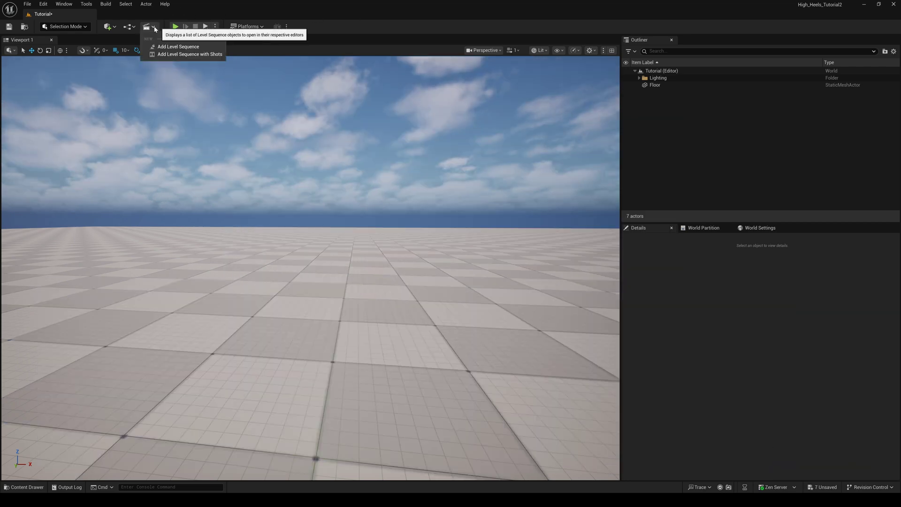
pyautogui.click(167, 47)
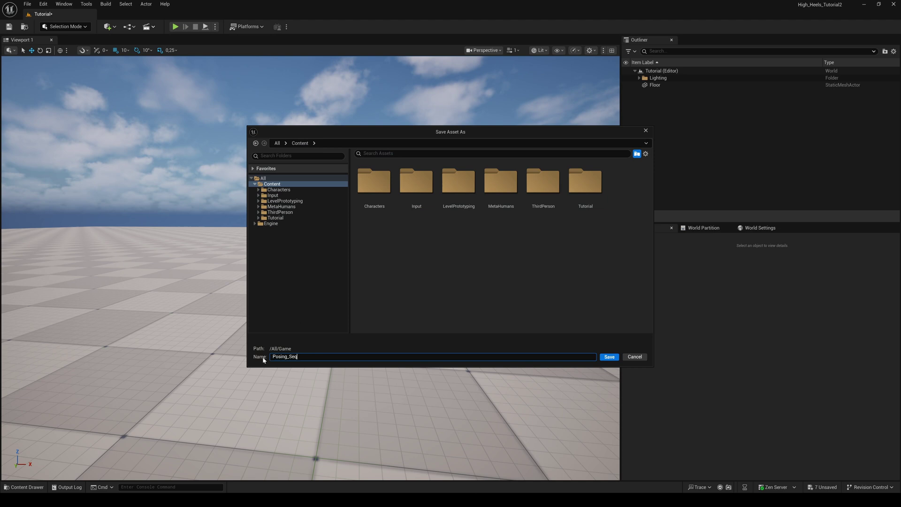
pyautogui.press('Return')
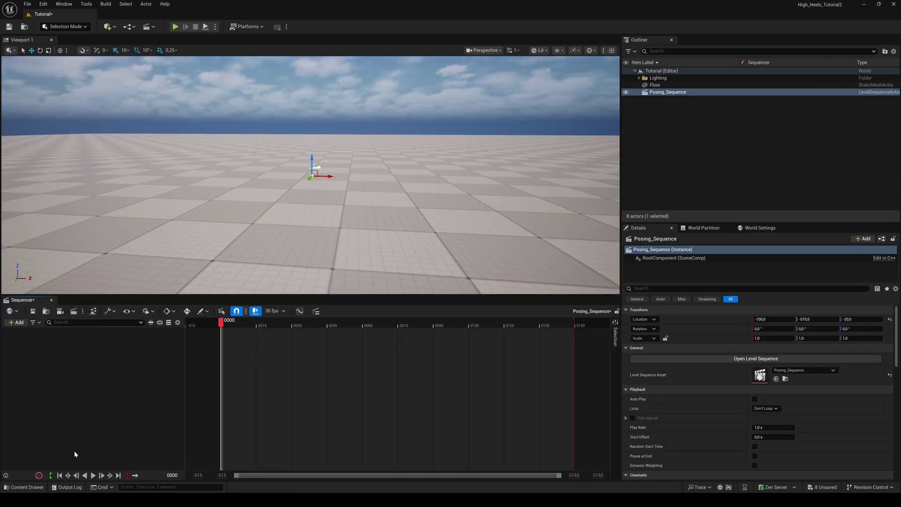
pyautogui.click(28, 487)
pyautogui.moveTo(143, 394); pyautogui.dragTo(84, 354)
pyautogui.click(151, 342)
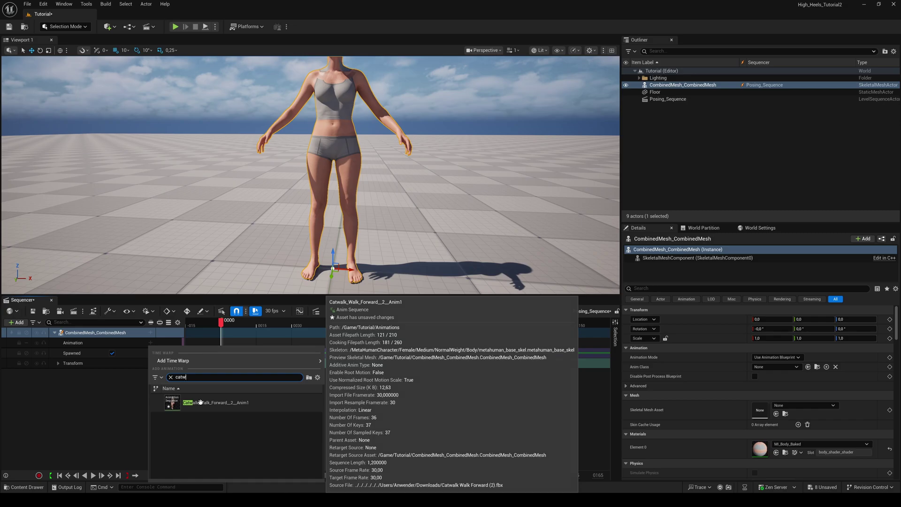
pyautogui.click(201, 402)
# - End the playback range at frame 36, preview the loop, and return to frame 0
pyautogui.moveTo(221, 323); pyautogui.dragTo(307, 327)
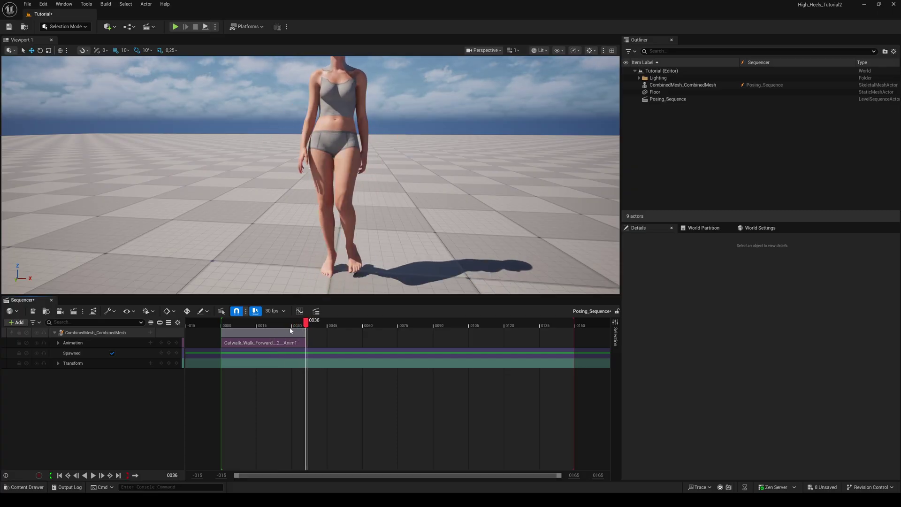
pyautogui.click(127, 475)
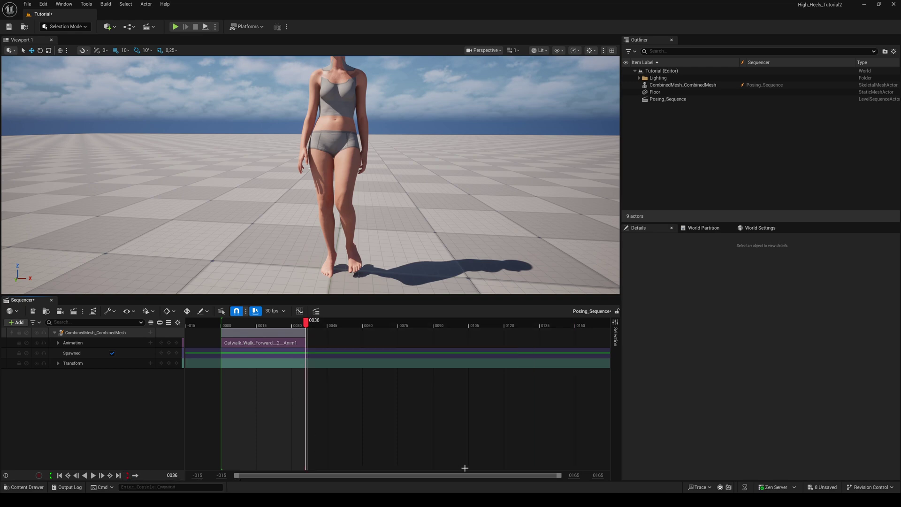
pyautogui.click(92, 476)
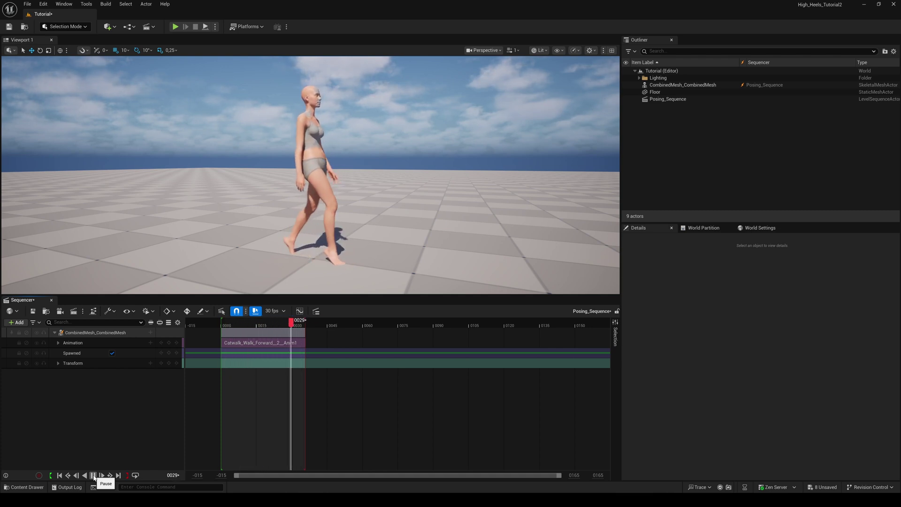
pyautogui.click(94, 477)
pyautogui.press('Up')
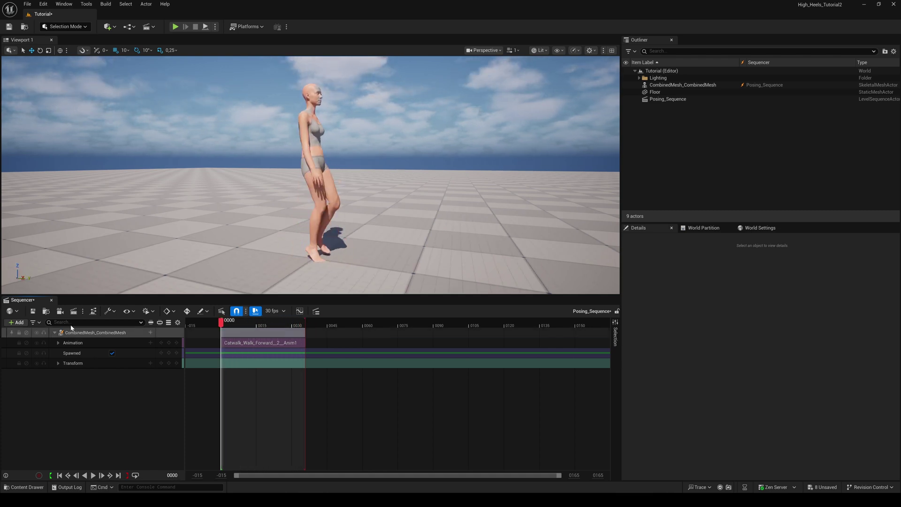
# - Bake the CombinedMesh track's walk onto an FK Control Rig
pyautogui.click(73, 333)
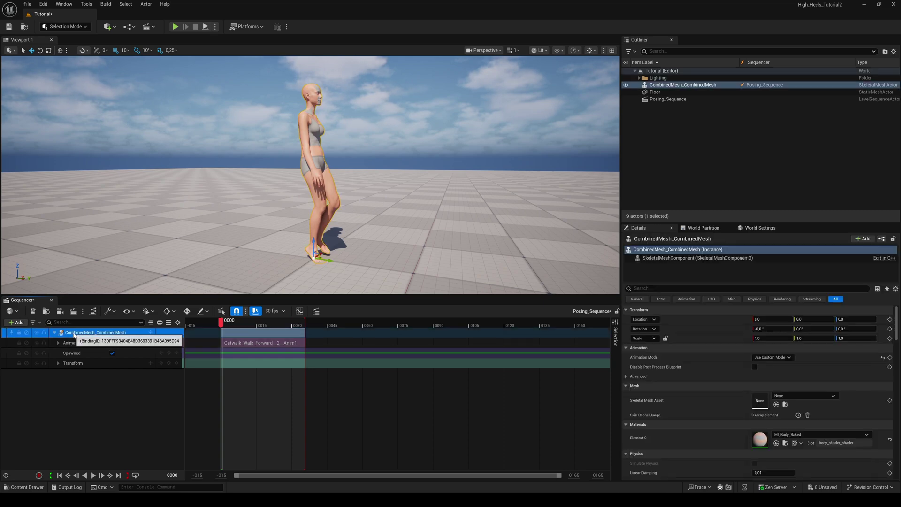
pyautogui.rightClick(74, 333)
pyautogui.moveTo(130, 174)
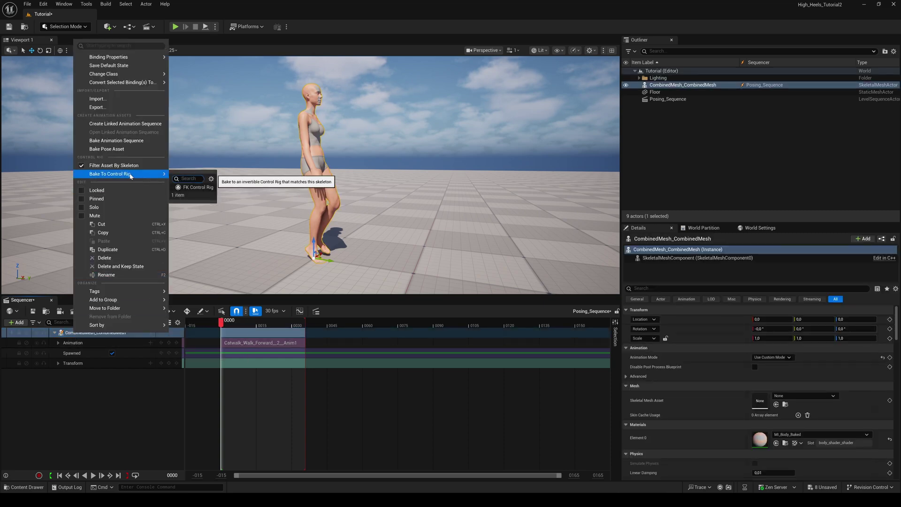
pyautogui.click(194, 188)
pyautogui.click(498, 325)
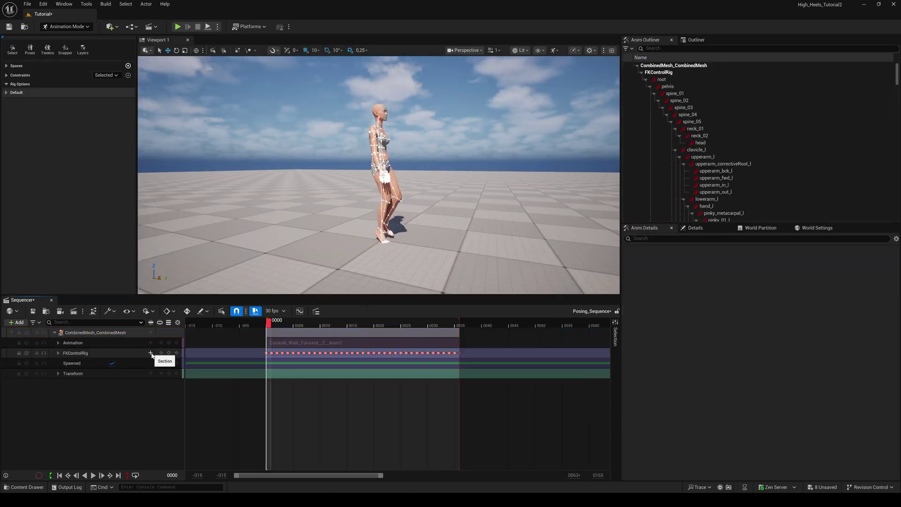
# - Add an Additive section and raise the root bone's Location.Z by 4
pyautogui.click(150, 353)
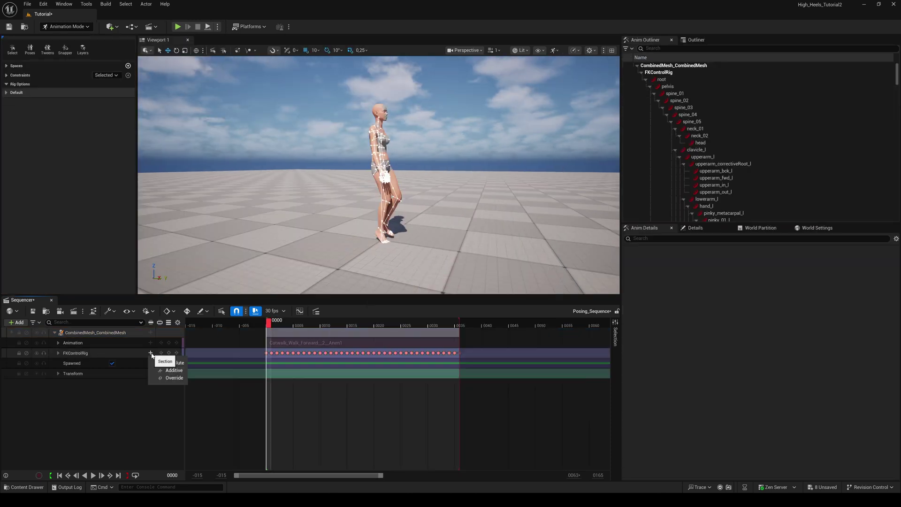
pyautogui.click(175, 371)
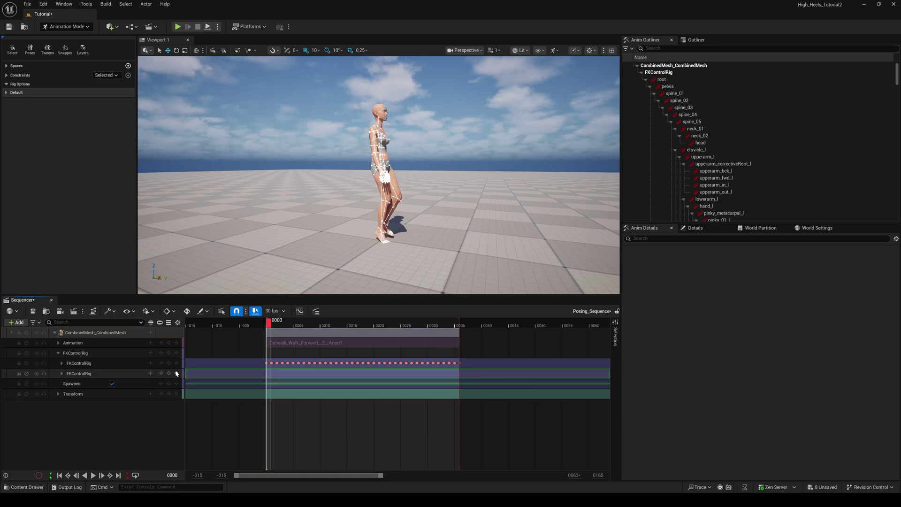
pyautogui.click(61, 374)
pyautogui.write('root')
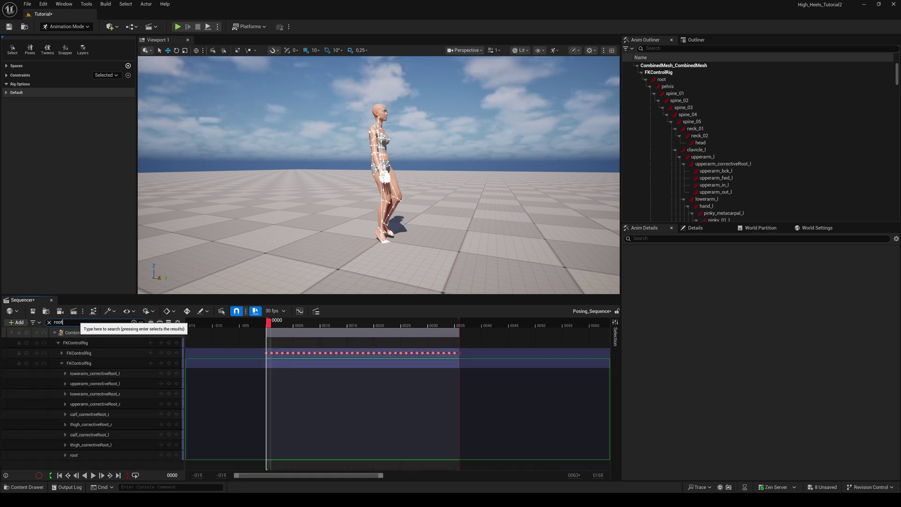
pyautogui.click(66, 455)
pyautogui.scroll(-3, 75, 455)
pyautogui.scroll(1, 76, 454)
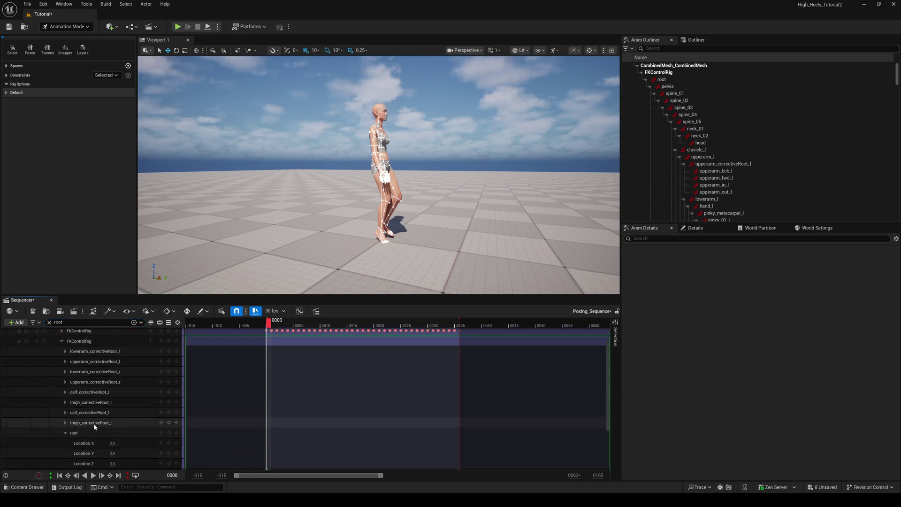
pyautogui.moveTo(111, 451); pyautogui.dragTo(114, 451)
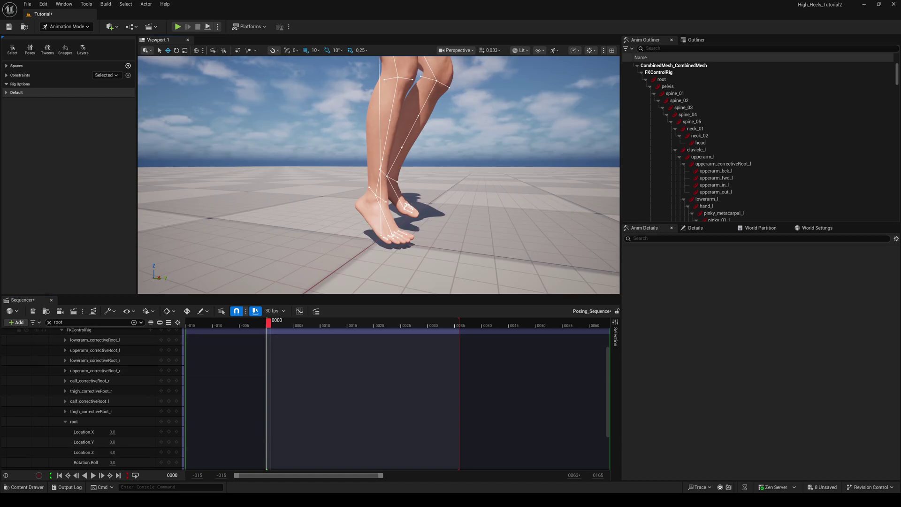
# - Set the ball_r bone's Rotation.Yaw to 20 in the additive layer
pyautogui.click(84, 323)
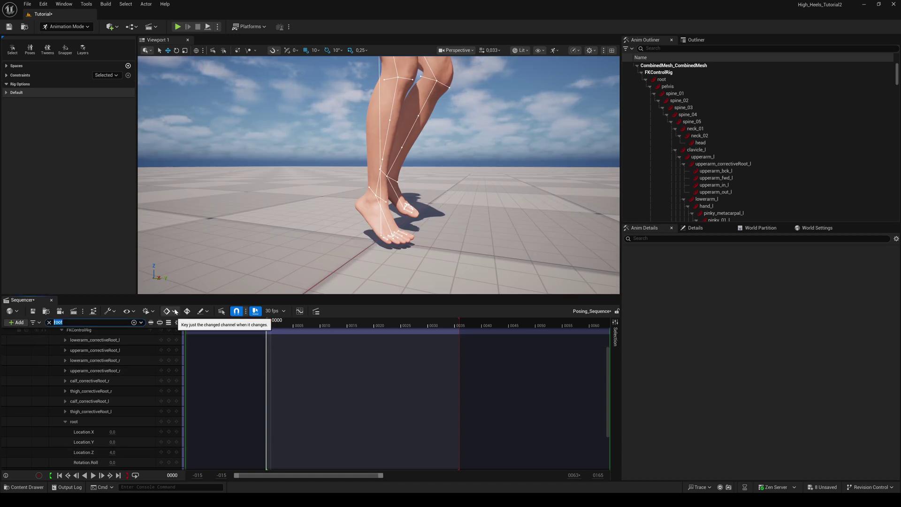
pyautogui.write('ball')
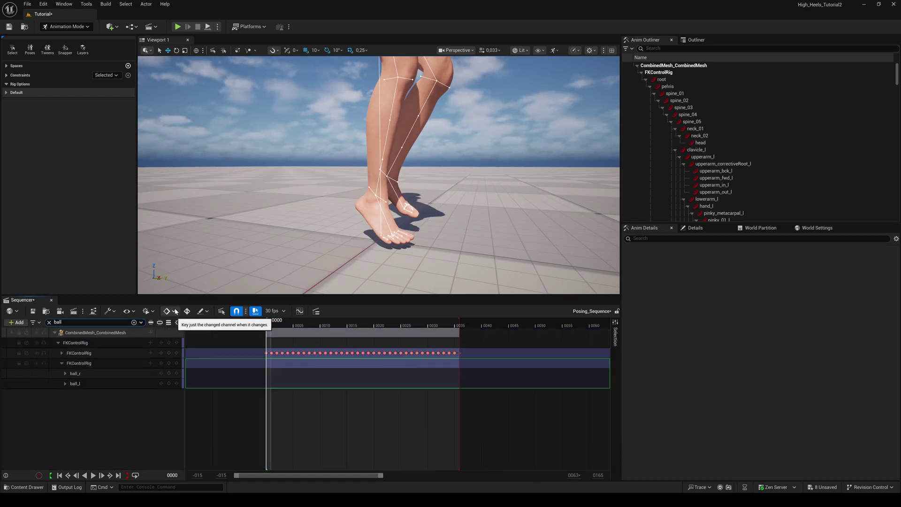
pyautogui.click(65, 373)
pyautogui.scroll(-1, 132, 392)
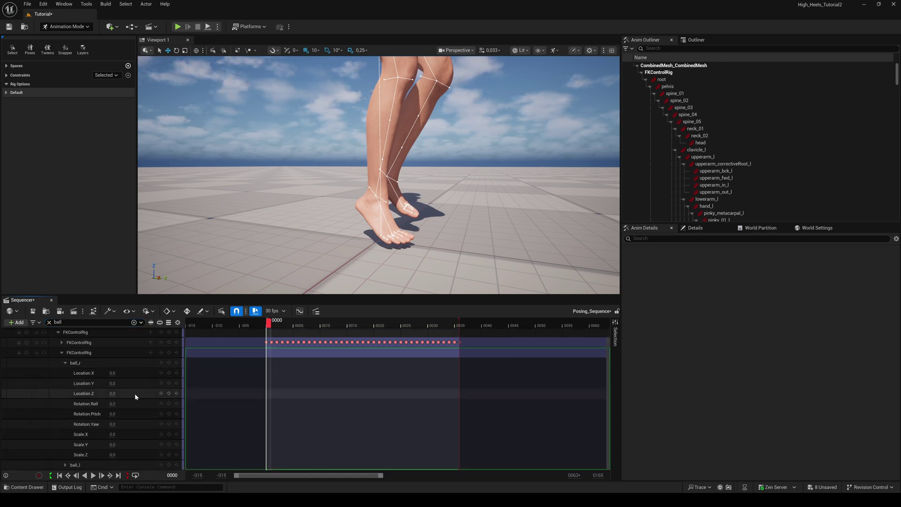
pyautogui.moveTo(111, 422); pyautogui.dragTo(116, 423)
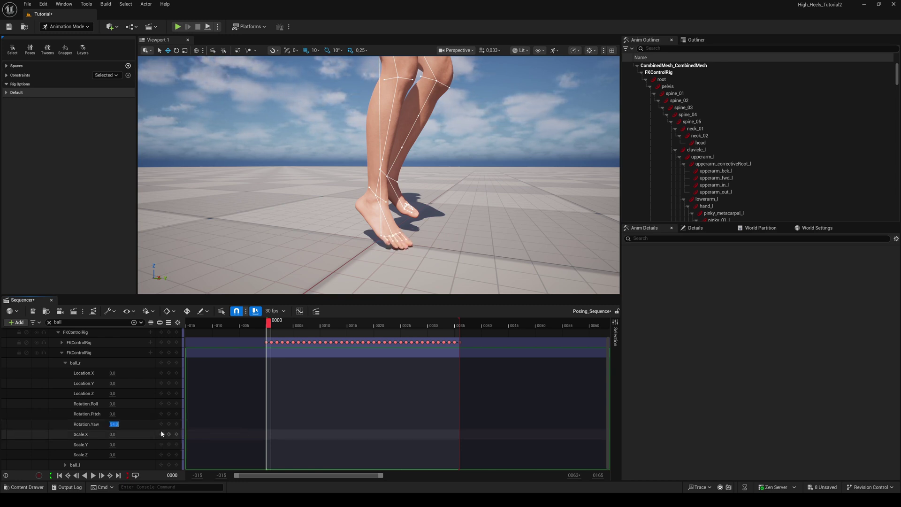
pyautogui.write('20')
pyautogui.press('Return')
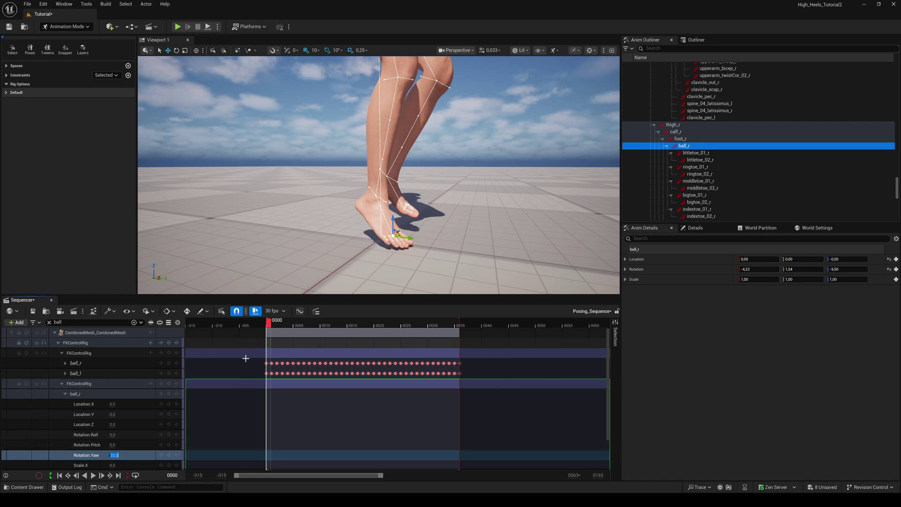
pyautogui.click(64, 394)
pyautogui.click(65, 404)
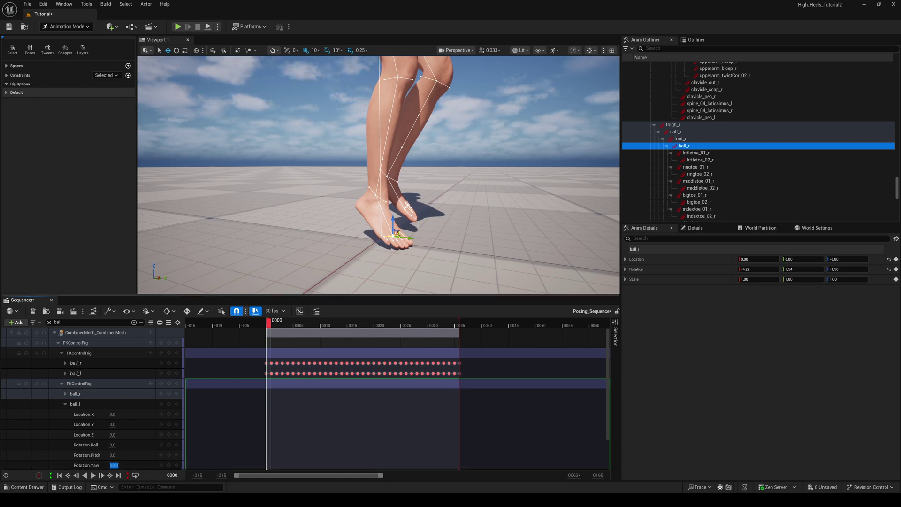
# - Drag the high_heels mesh from high_heels/StaticMeshes into the level and scale it to 0.015
pyautogui.click(113, 393)
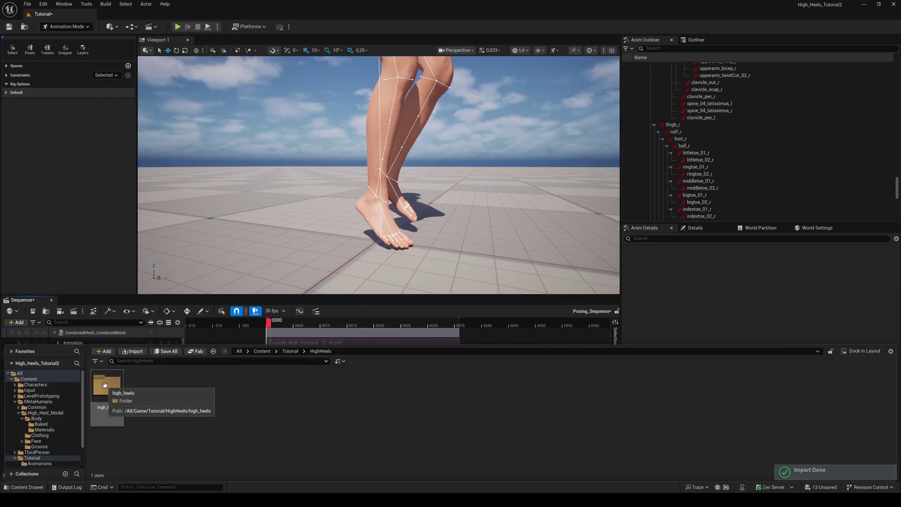
pyautogui.doubleClick(104, 385)
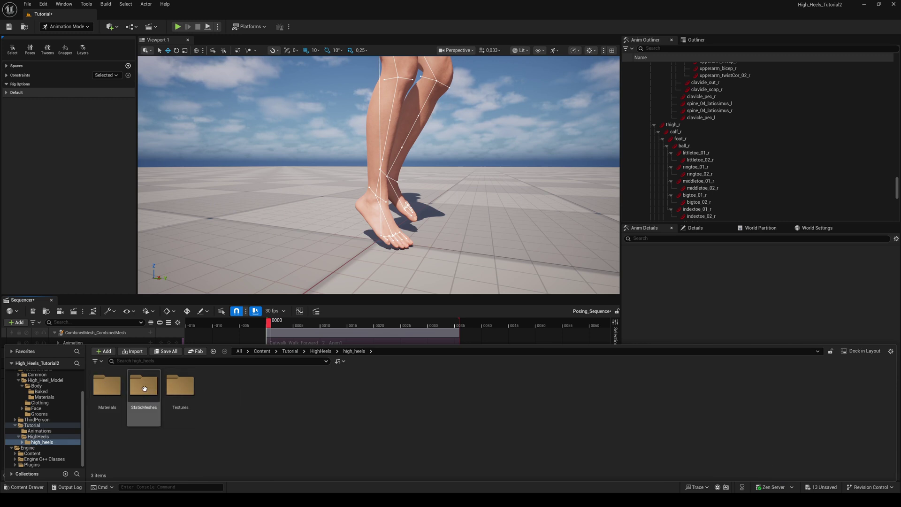
pyautogui.doubleClick(144, 388)
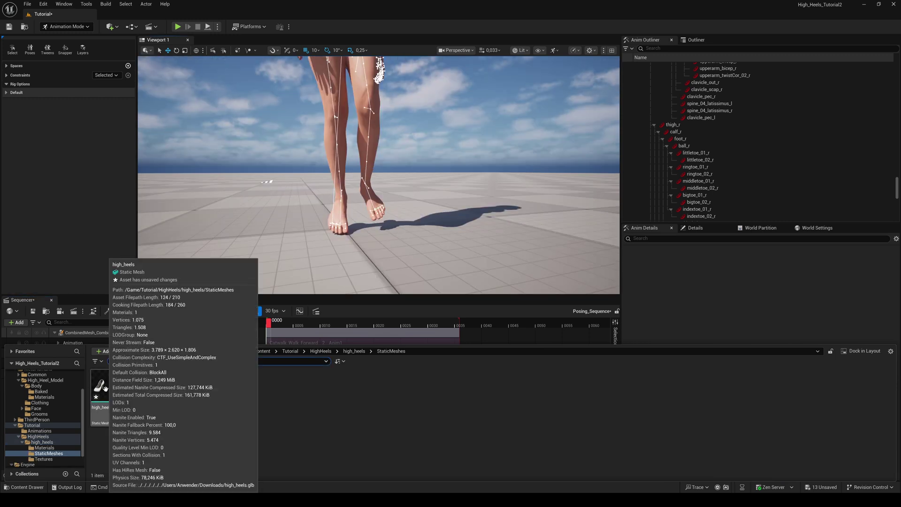
pyautogui.moveTo(105, 387); pyautogui.dragTo(78, 408)
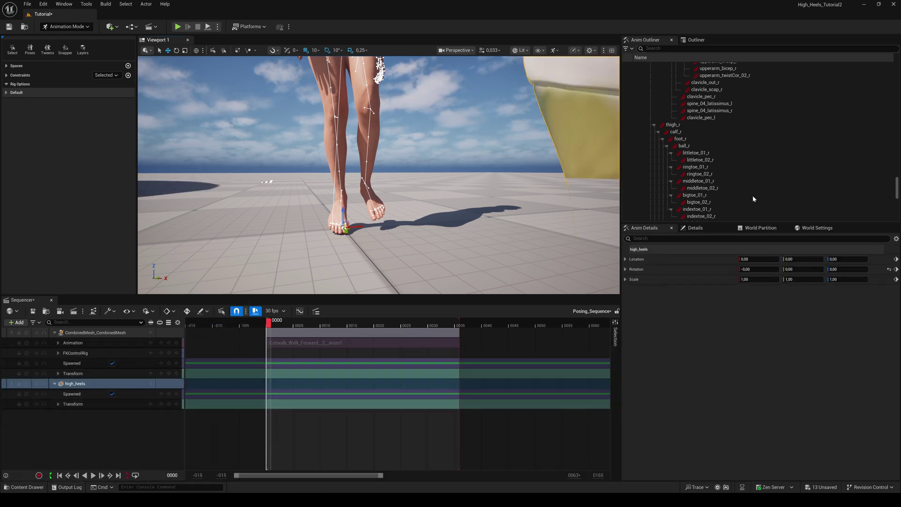
pyautogui.click(695, 227)
pyautogui.moveTo(772, 338); pyautogui.dragTo(703, 338)
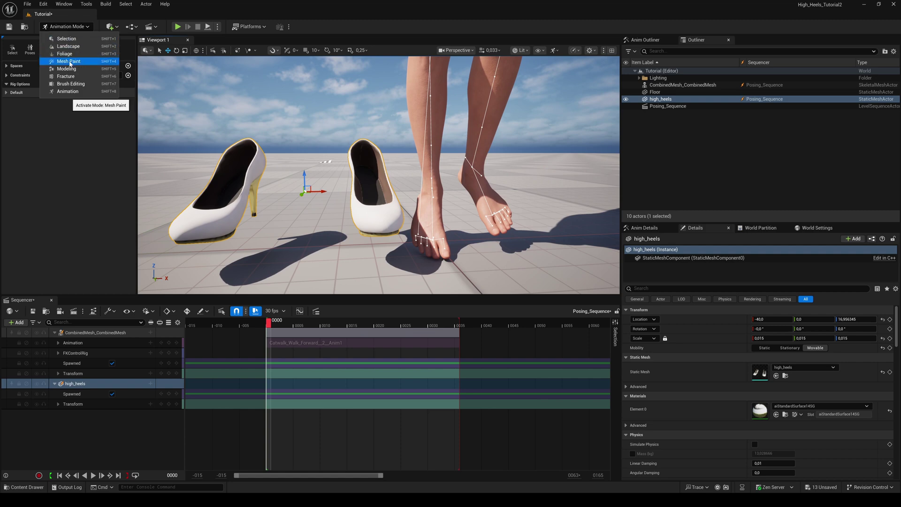
# - Use Triangle Edit on high_heels to delete the right shoe, leaving a single shoe
pyautogui.click(70, 68)
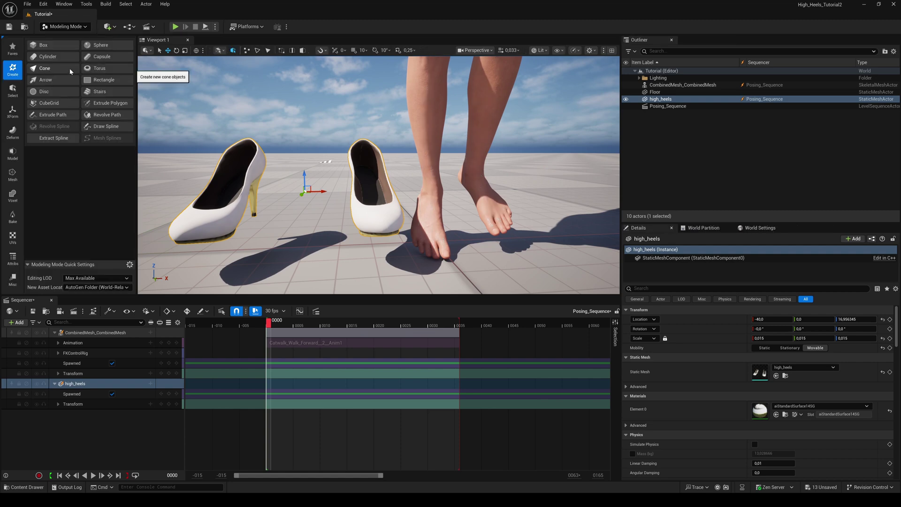
pyautogui.click(12, 175)
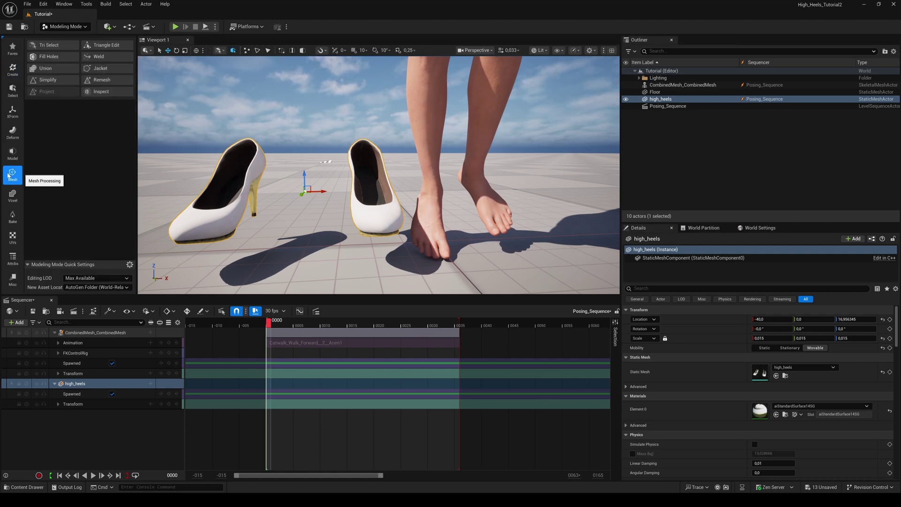
pyautogui.click(108, 45)
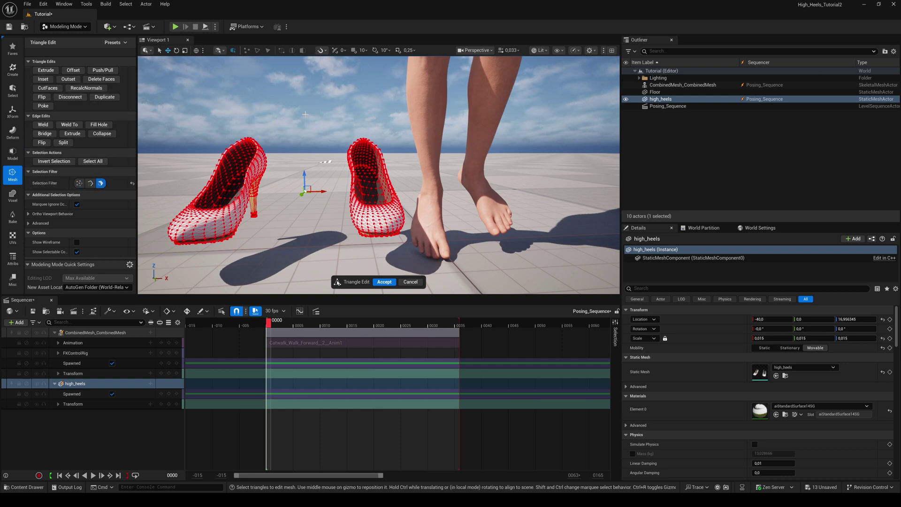
pyautogui.moveTo(305, 114); pyautogui.dragTo(430, 254)
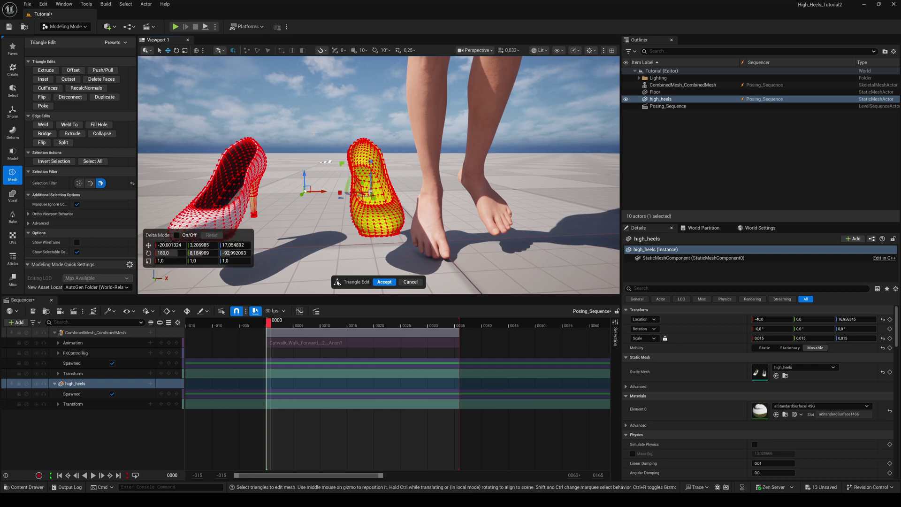
pyautogui.press('Delete')
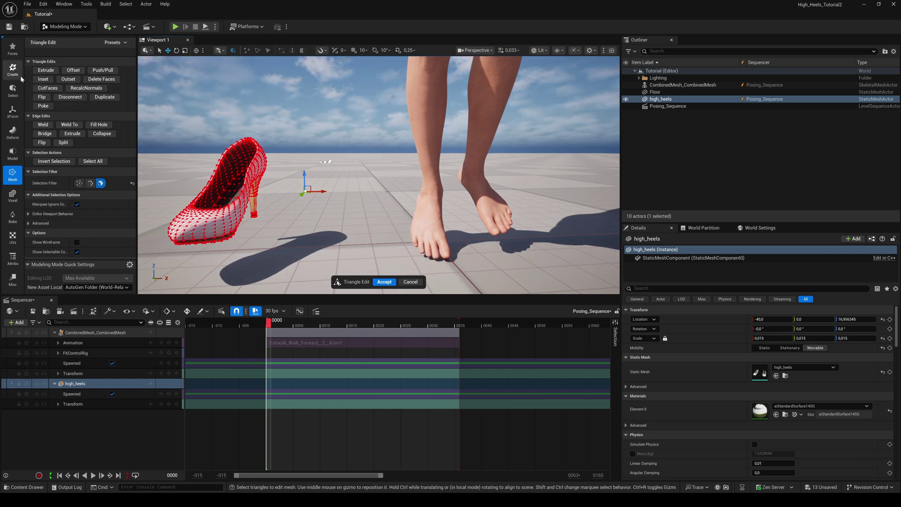
# - Set the shoe's pivot to Center then Bottom, then bake its transform to scale 1
pyautogui.click(13, 112)
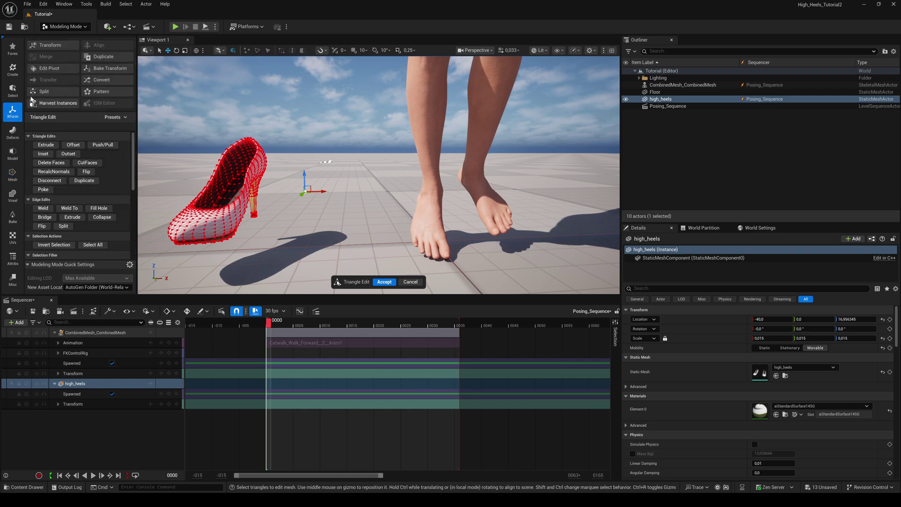
pyautogui.click(45, 68)
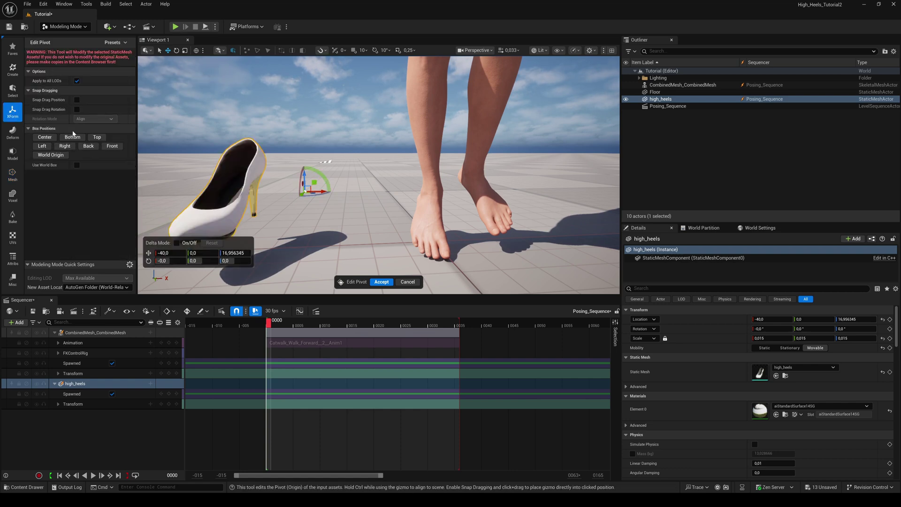
pyautogui.click(44, 137)
pyautogui.click(72, 137)
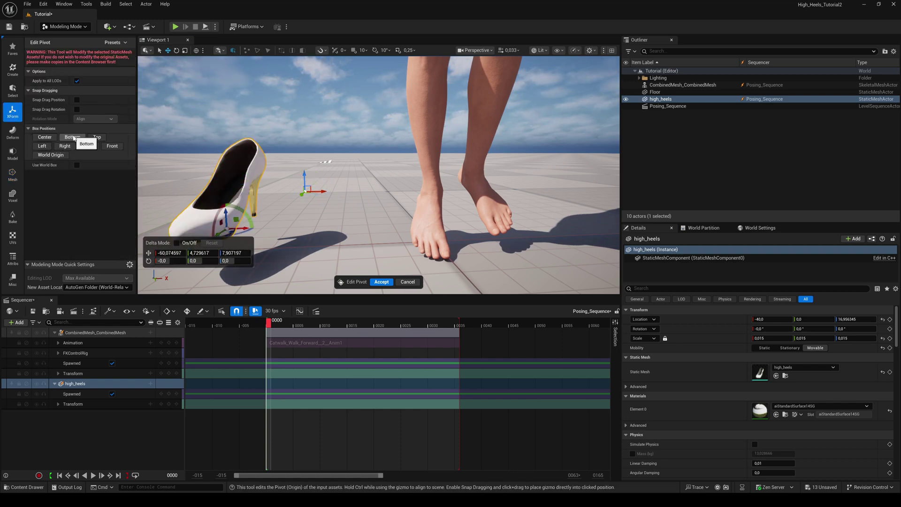
pyautogui.click(381, 281)
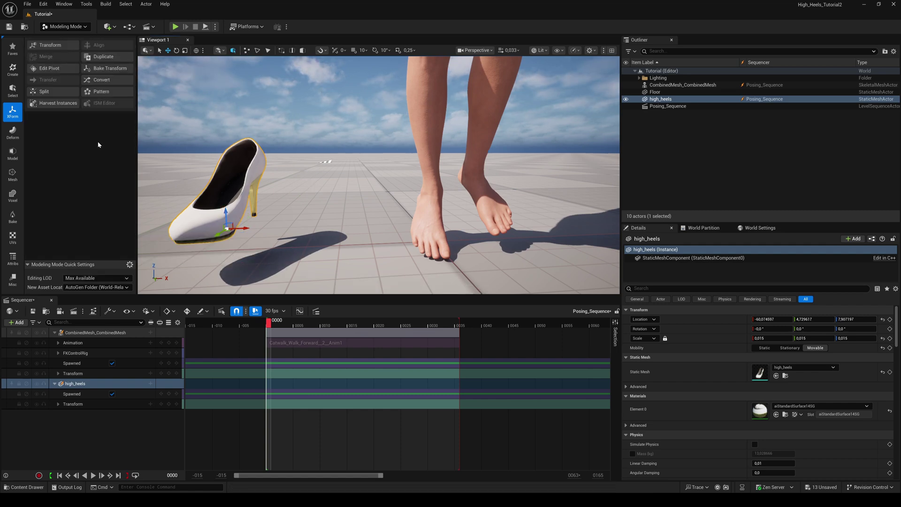
pyautogui.click(117, 70)
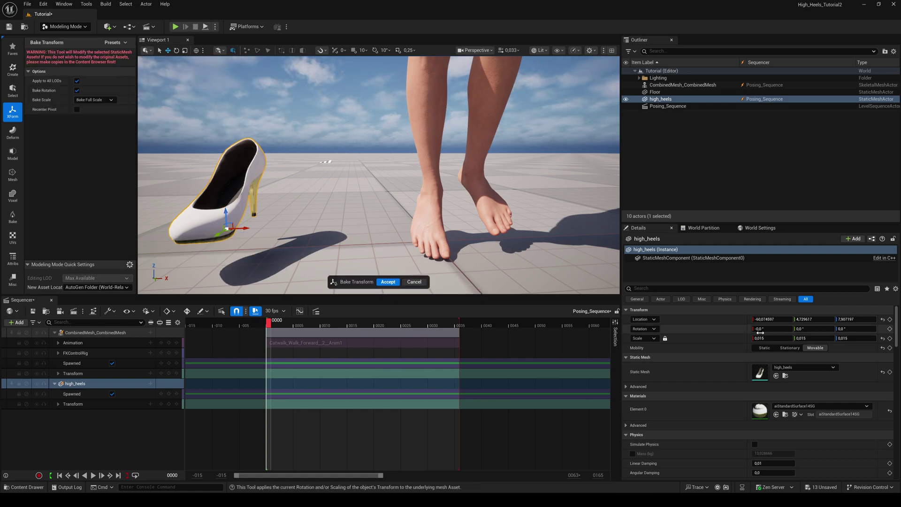
pyautogui.click(389, 281)
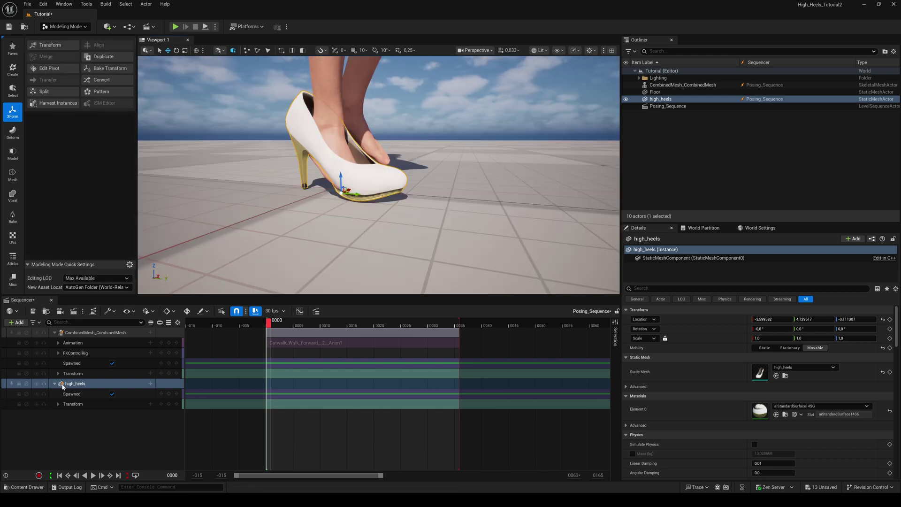
# - Add an Attach track binding high_heels to CombinedMesh_CombinedMesh's foot_r bone
pyautogui.click(151, 384)
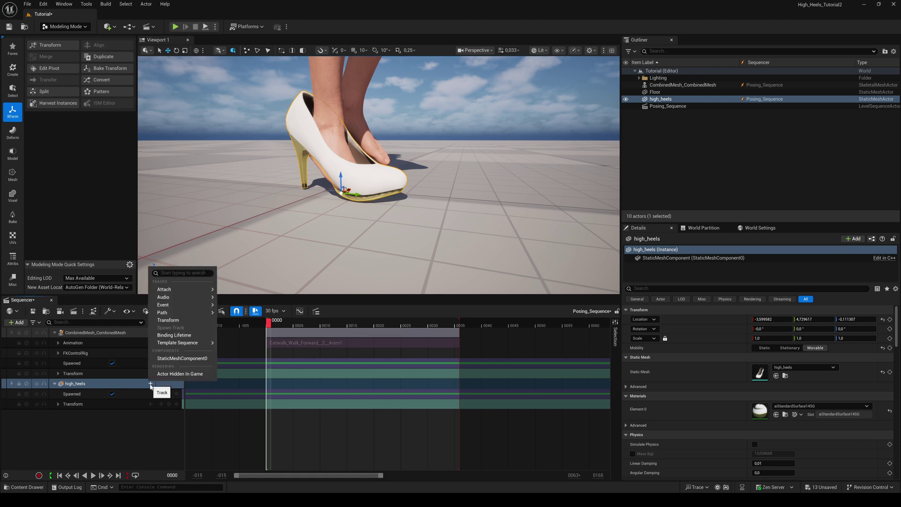
pyautogui.moveTo(170, 293)
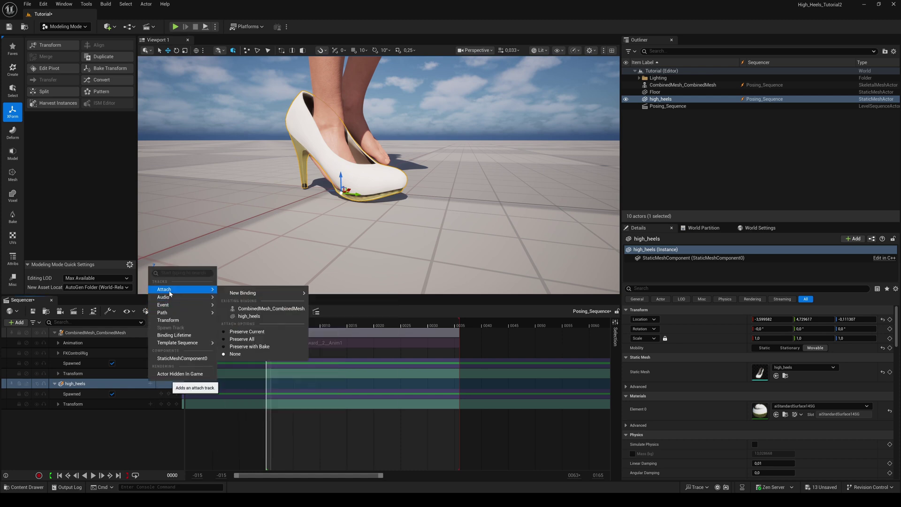
pyautogui.click(271, 309)
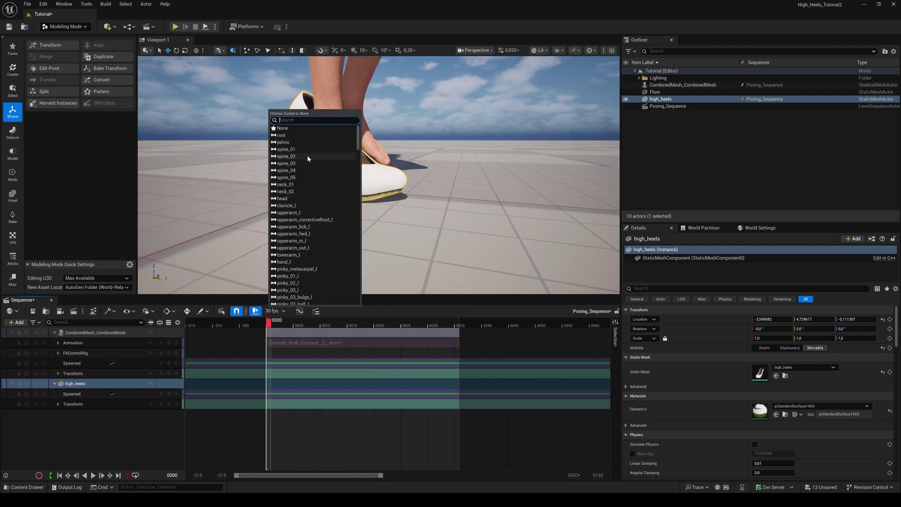
pyautogui.write('foot')
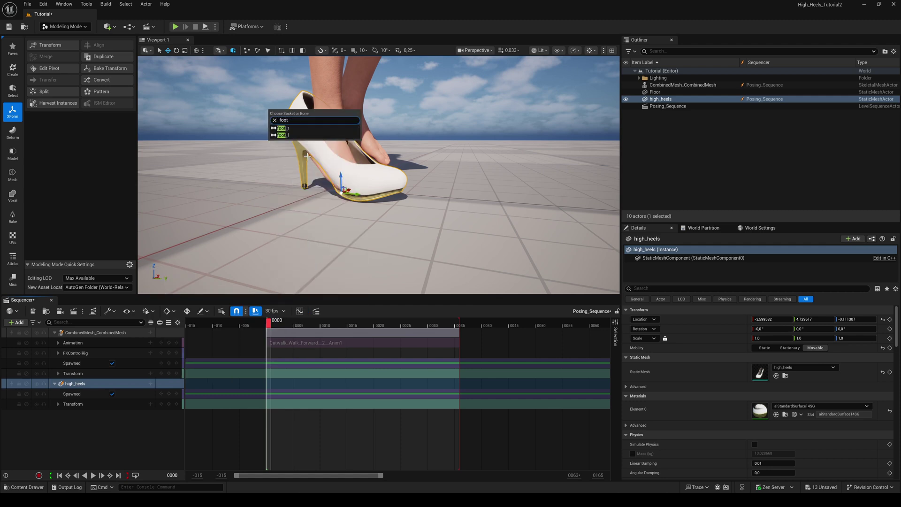
pyautogui.click(282, 128)
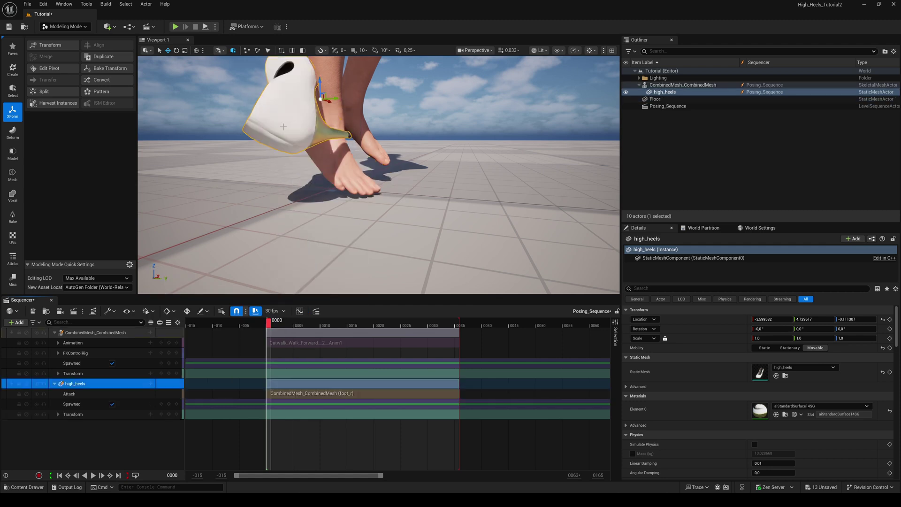
# - Roughly rotate and move the shoe toward the right foot
pyautogui.press('e')
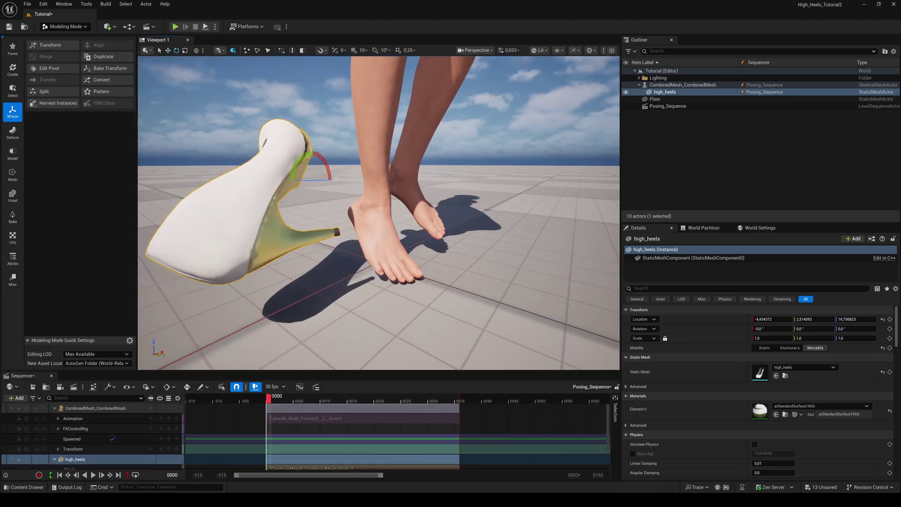
pyautogui.moveTo(333, 178); pyautogui.dragTo(328, 155)
pyautogui.moveTo(328, 155); pyautogui.dragTo(168, 55, button='right')
pyautogui.click(167, 51)
pyautogui.moveTo(366, 225)
pyautogui.mouseDown(button='right')
pyautogui.moveTo(328, 197)
pyautogui.moveTo(371, 225)
pyautogui.mouseUp(button='right')
pyautogui.moveTo(371, 225); pyautogui.dragTo(373, 295)
# - Refine the shoe in side and front wireframe views to location 13.42, -13.69, 38.67 and rotation 88.21, -65.73, 57.09
pyautogui.click(475, 50)
pyautogui.click(474, 106)
pyautogui.press('f')
pyautogui.scroll(1, 382, 205)
pyautogui.moveTo(382, 206); pyautogui.dragTo(381, 208)
pyautogui.press('e')
pyautogui.moveTo(397, 274); pyautogui.dragTo(515, 61)
pyautogui.hotkey('alt', 'h')
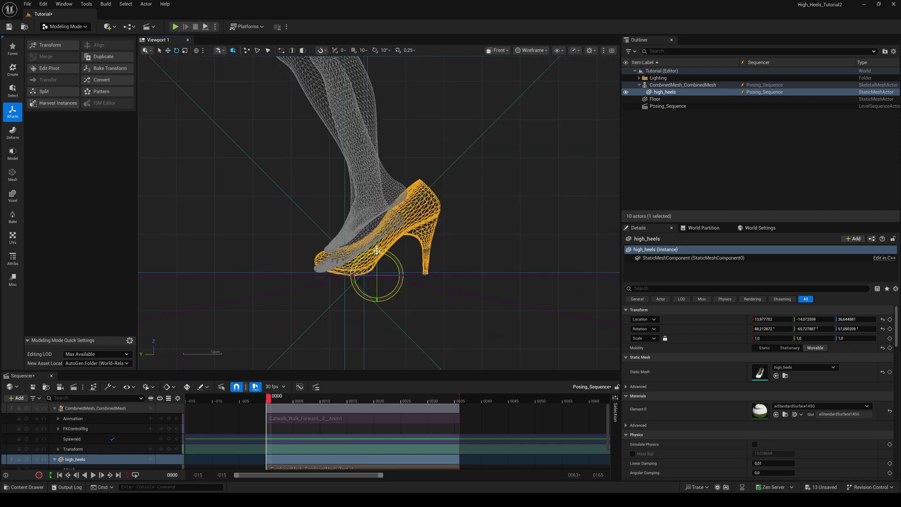
pyautogui.moveTo(397, 265); pyautogui.dragTo(403, 293)
pyautogui.hotkey('alt', 'k')
pyautogui.click(499, 50)
pyautogui.click(516, 71)
pyautogui.moveTo(442, 221); pyautogui.dragTo(442, 221, button='right')
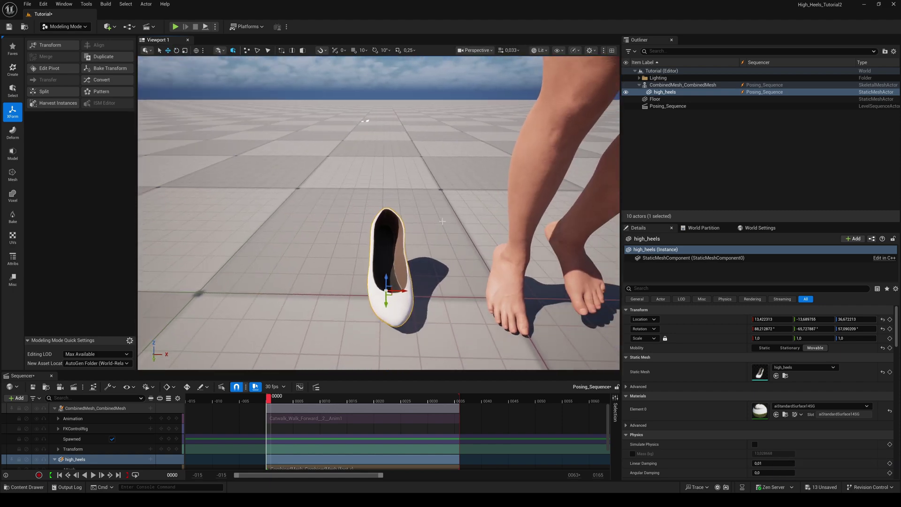
# - Move the shoe's pivot to its bottom centre with zero rotation, and accept it
pyautogui.click(38, 68)
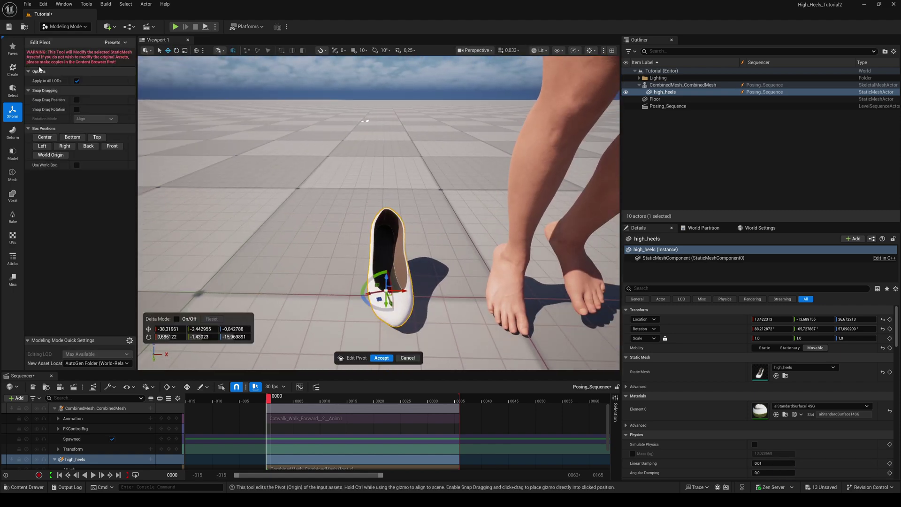
pyautogui.click(45, 137)
pyautogui.click(73, 137)
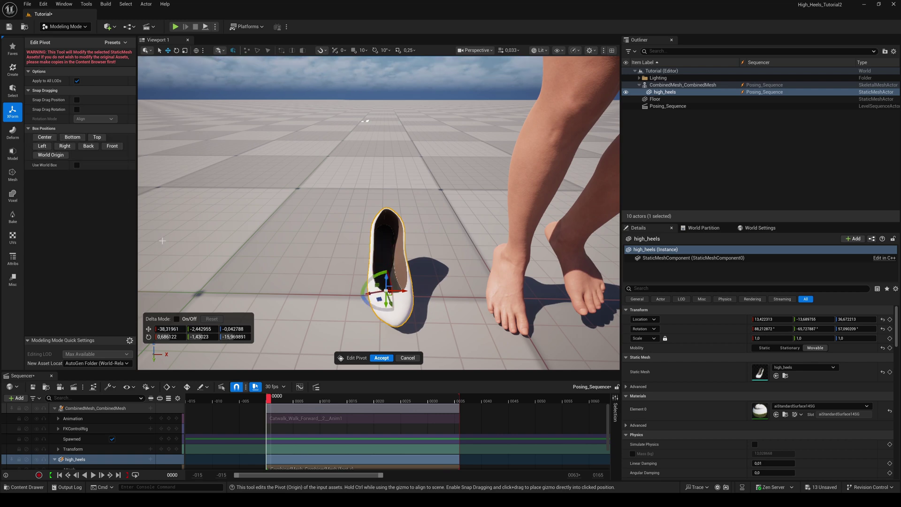
pyautogui.click(167, 337)
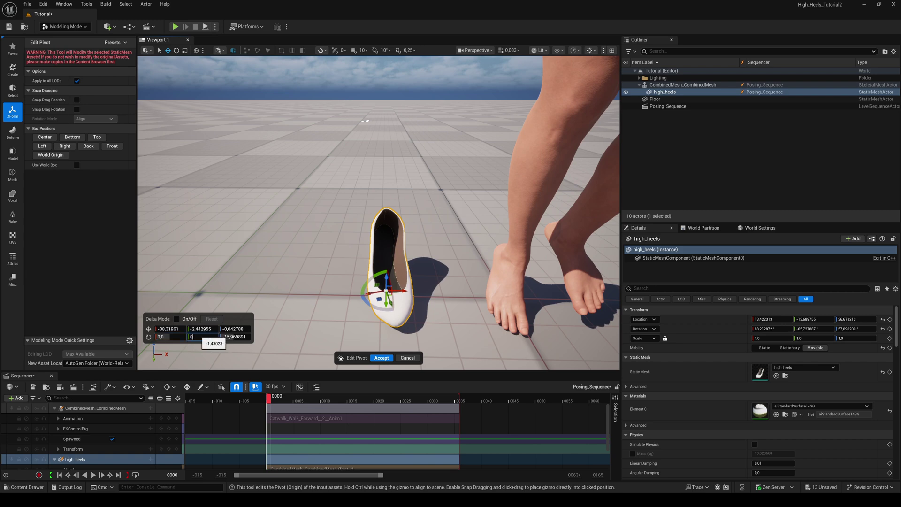
pyautogui.click(229, 337)
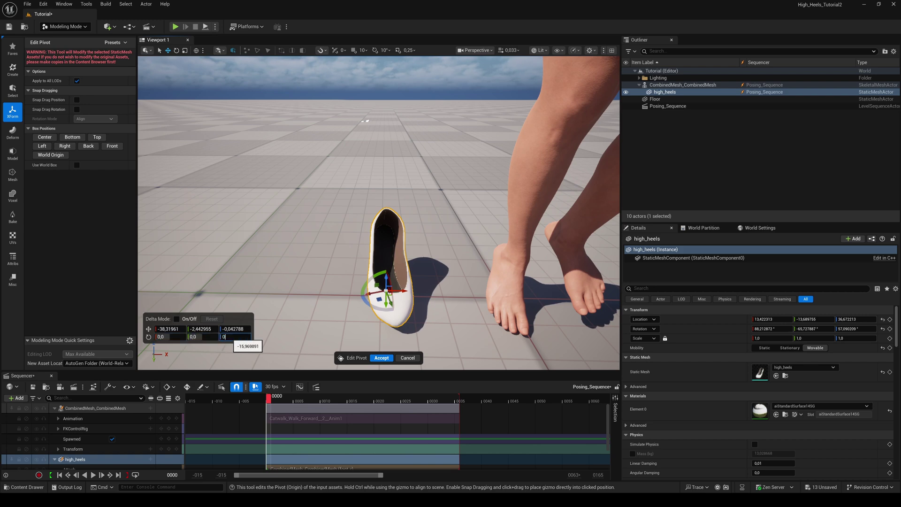
pyautogui.press('Return')
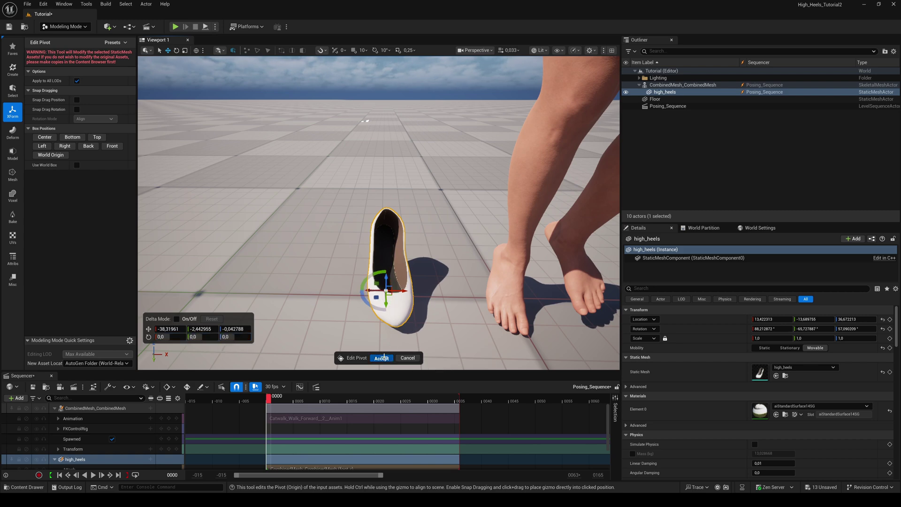
pyautogui.click(382, 358)
pyautogui.press('f')
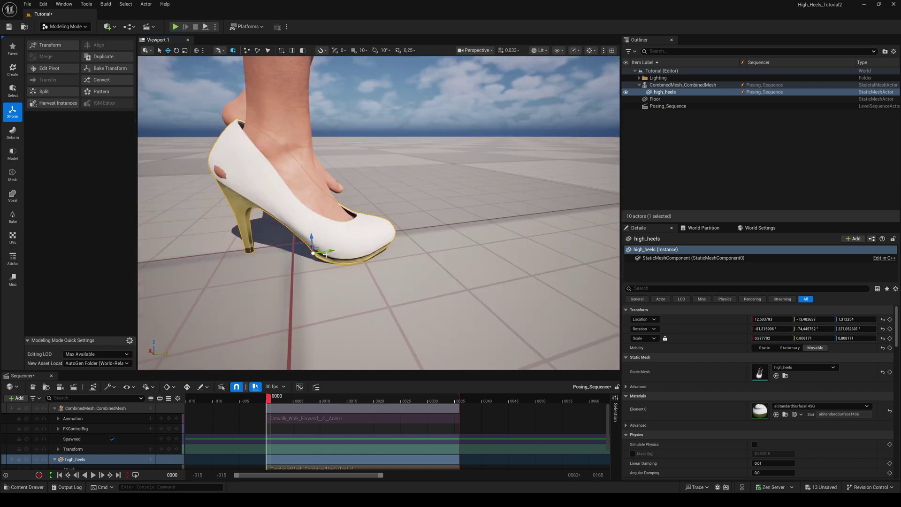
# - Undo the shoe's overshooting scale changes, switch to rotation, and search Sequencer for 'root'
pyautogui.hotkey('ctrl', 'z')
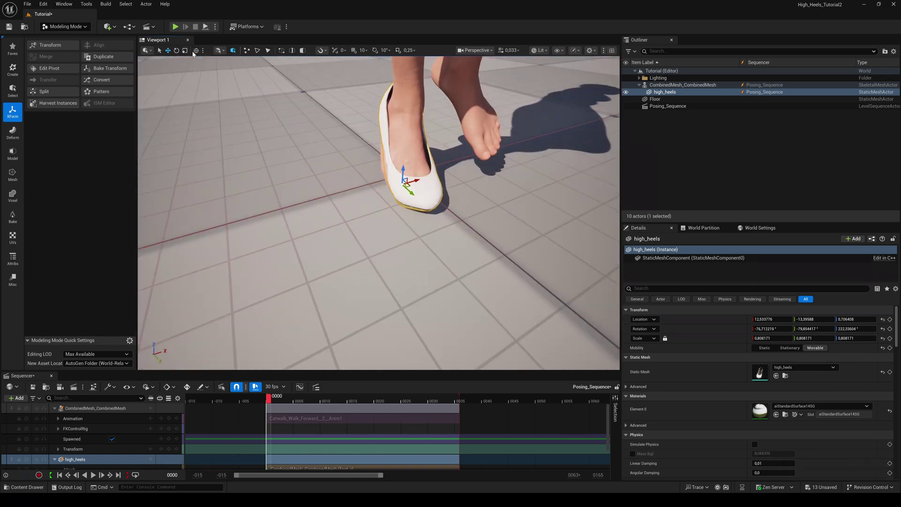
pyautogui.hotkey('ctrl', 'z')
pyautogui.hotkey('ctrl', 'z')
pyautogui.click(176, 50)
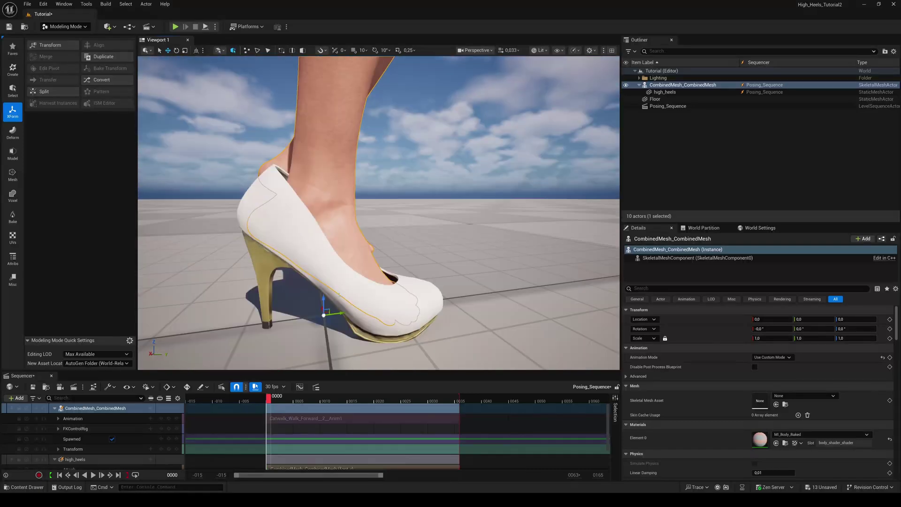
pyautogui.write('root')
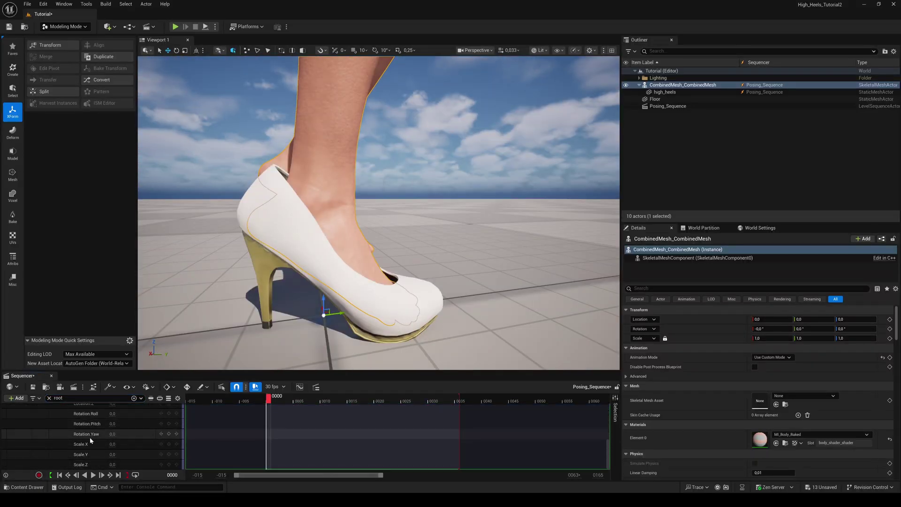
# - Set the root's Location Z to 5 and select the high_heels shoe
pyautogui.scroll(3, 89, 437)
pyautogui.scroll(-2, 79, 434)
pyautogui.click(112, 436)
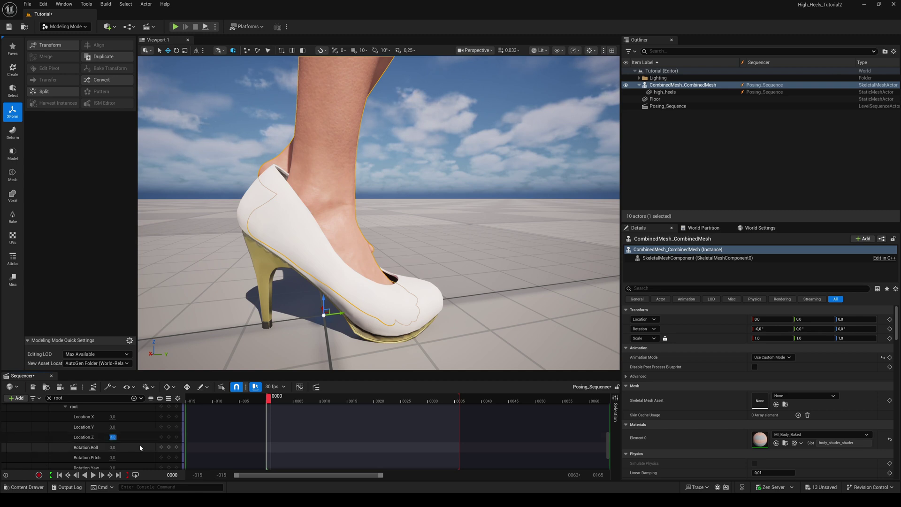
pyautogui.write('5')
pyautogui.press('Return')
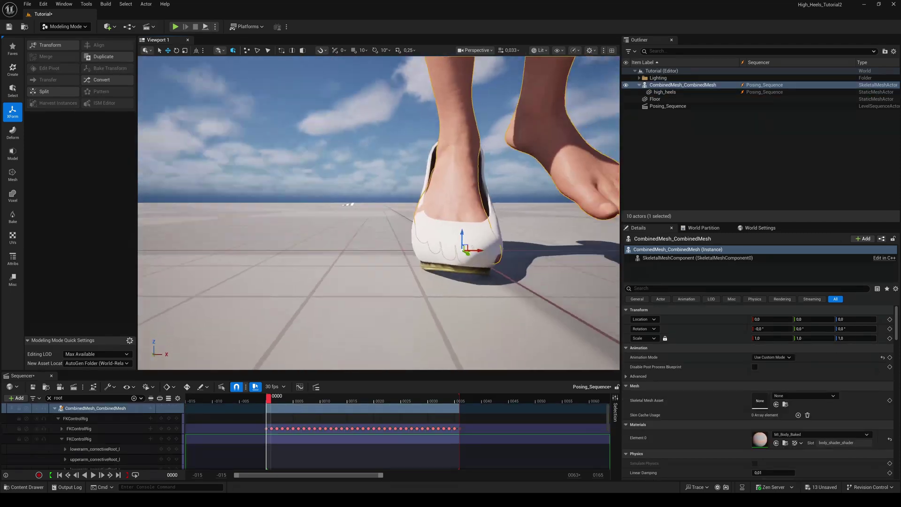
pyautogui.click(665, 92)
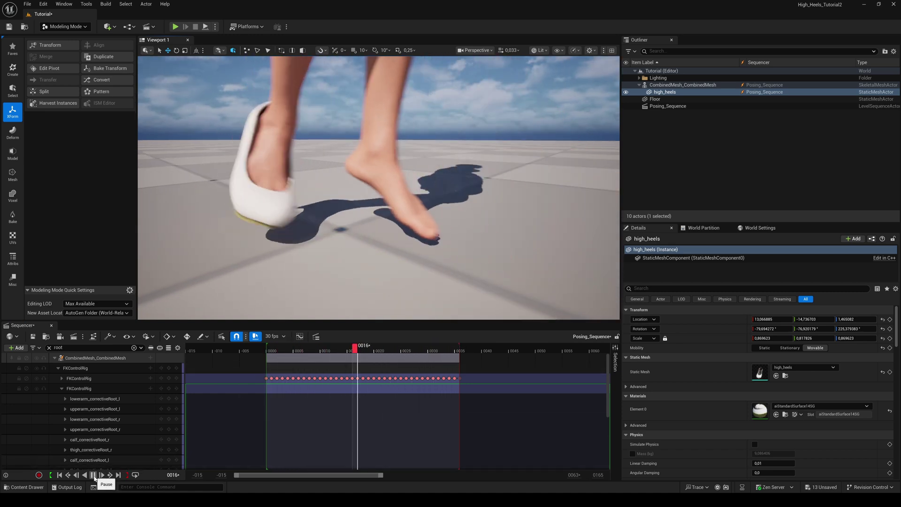
# - Bake the CombinedMesh track into a metahuman_base_skel_Sequence asset in the Tutorial folder
pyautogui.click(93, 474)
pyautogui.click(58, 369)
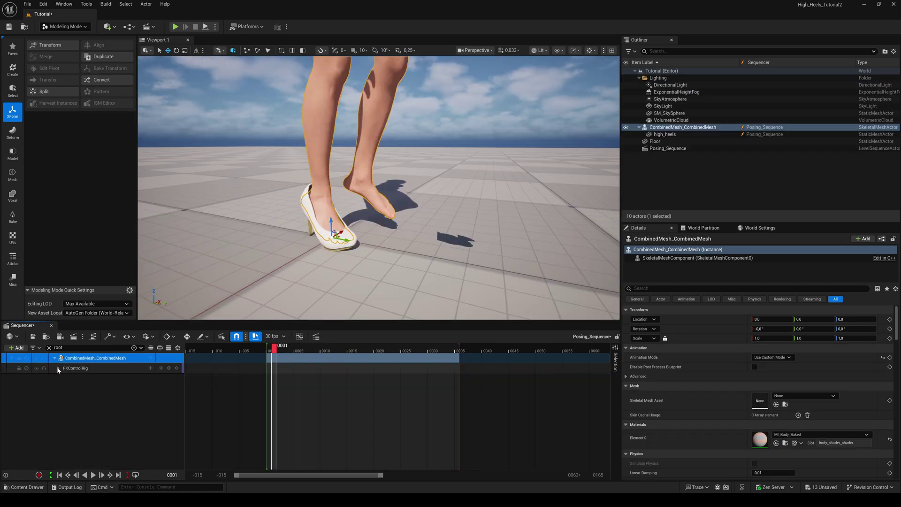
pyautogui.click(49, 347)
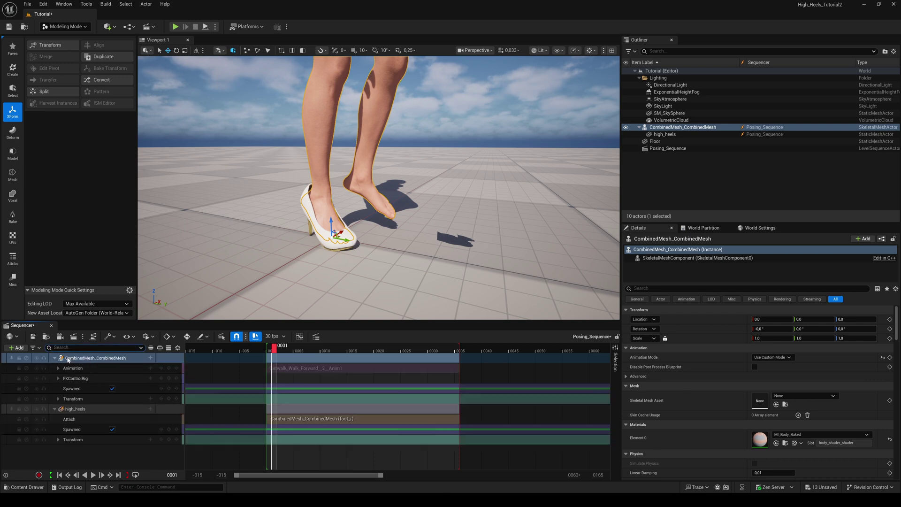
pyautogui.rightClick(73, 359)
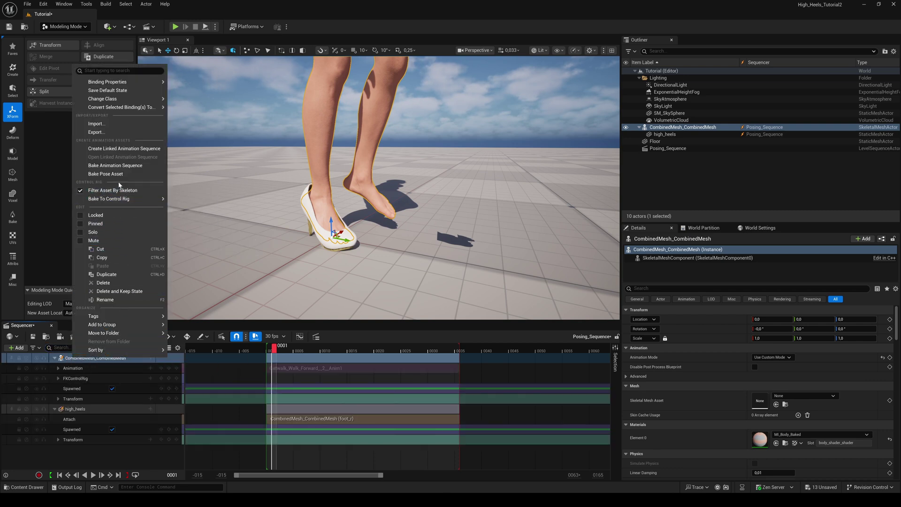
pyautogui.click(114, 167)
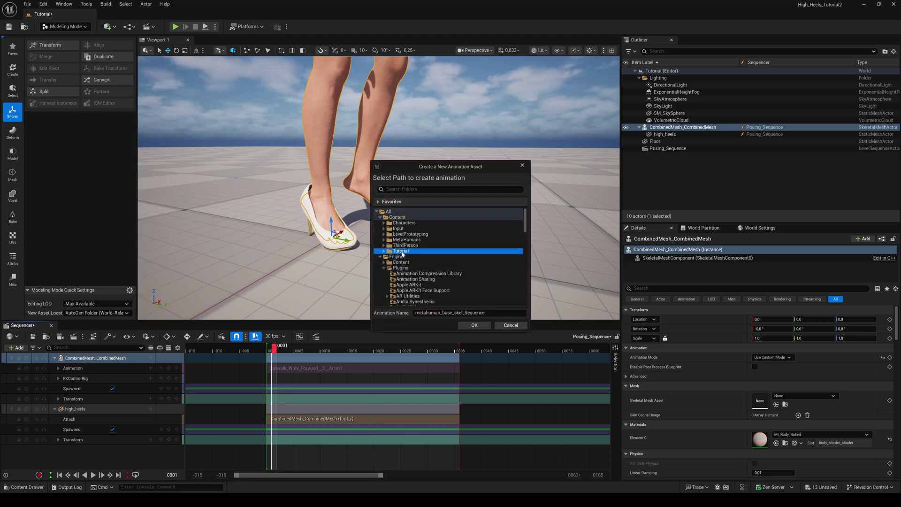
pyautogui.click(407, 256)
pyautogui.click(469, 324)
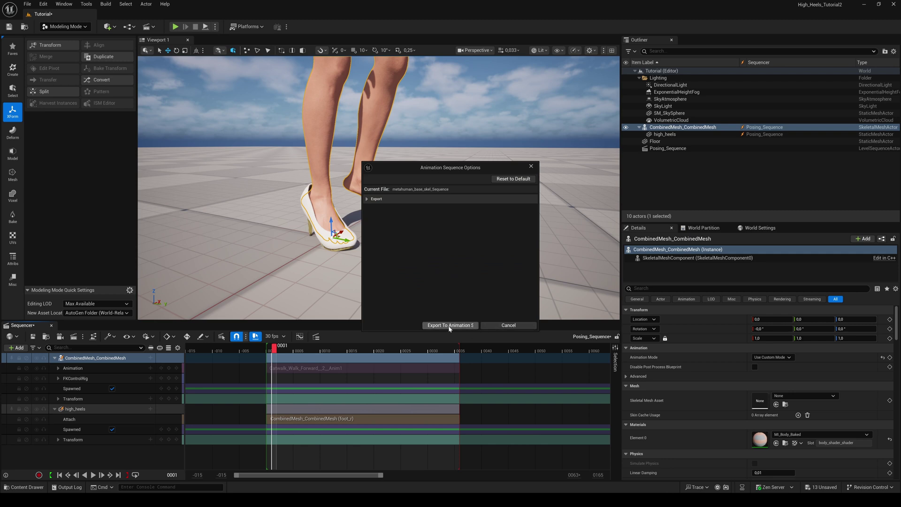
pyautogui.click(449, 326)
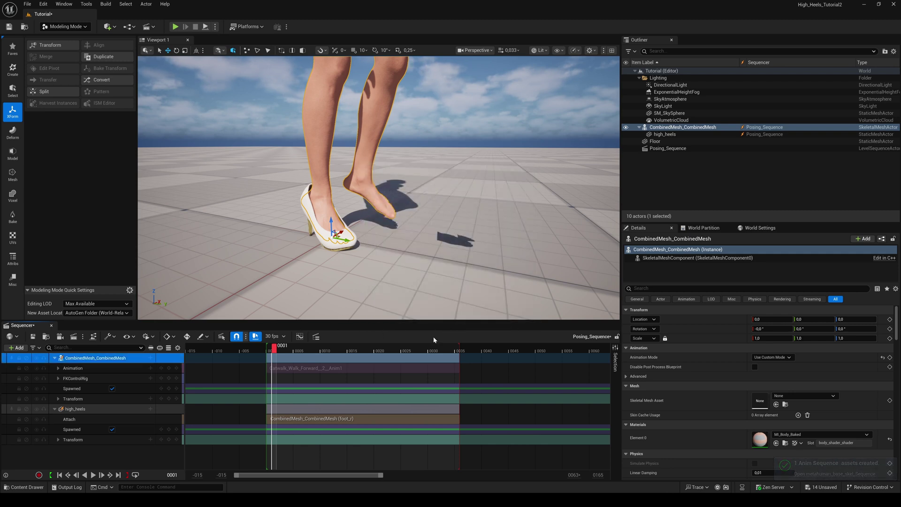
pyautogui.click(75, 378)
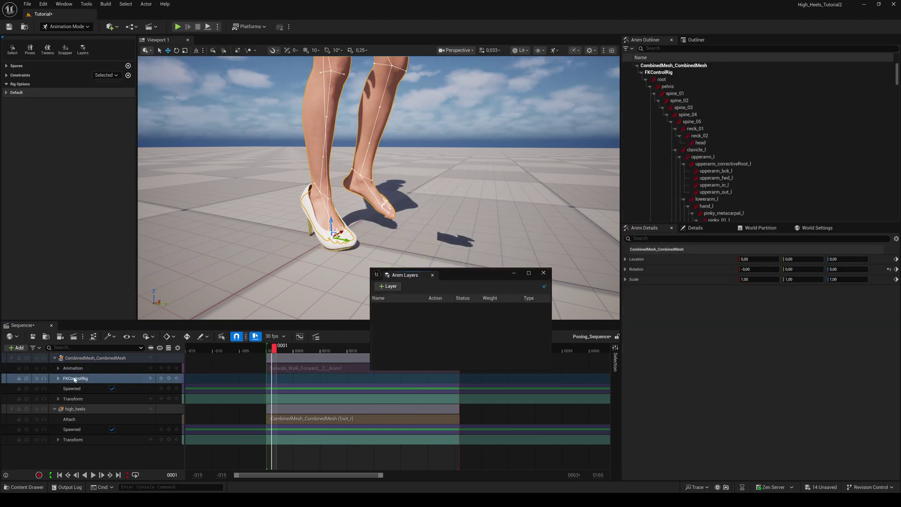
# - At frame 0, delete the FKControlRig track from CombinedMesh
pyautogui.click(59, 475)
pyautogui.click(76, 380)
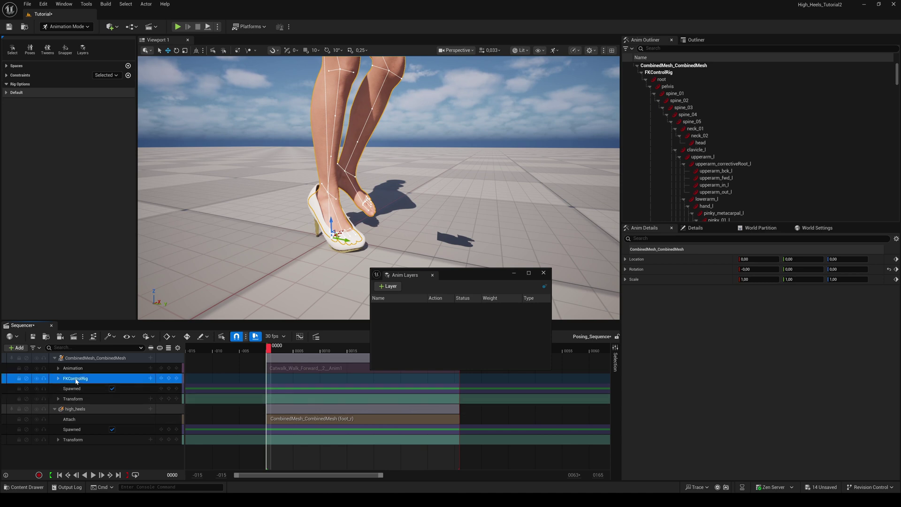
pyautogui.press('Delete')
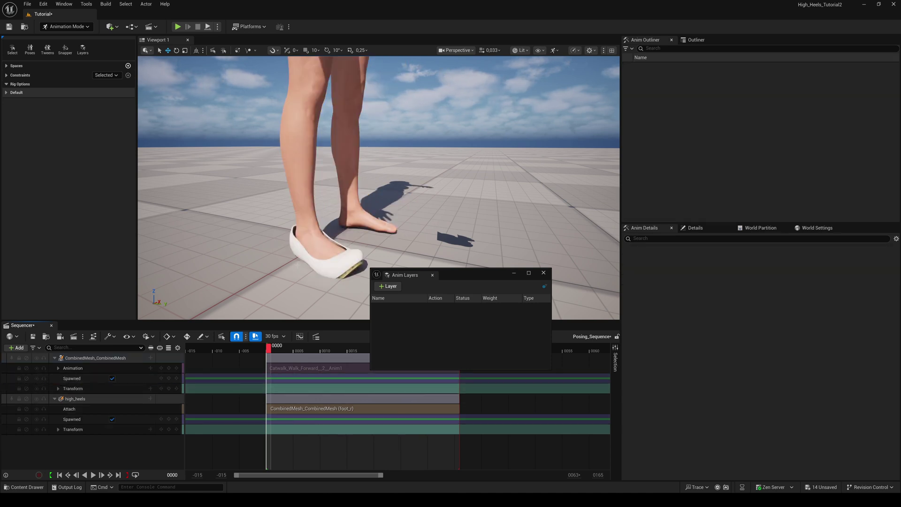
# - Close the Anim Layers window and select the high_heels shoe at the feet
pyautogui.click(543, 273)
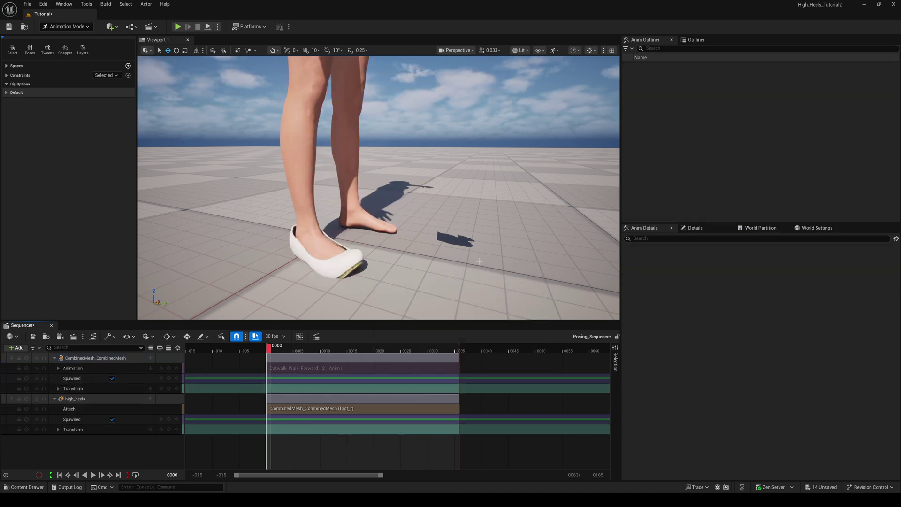
pyautogui.keyDown('alt'); pyautogui.moveTo(423, 234); pyautogui.dragTo(305, 226); pyautogui.keyUp('alt')
pyautogui.click(285, 228)
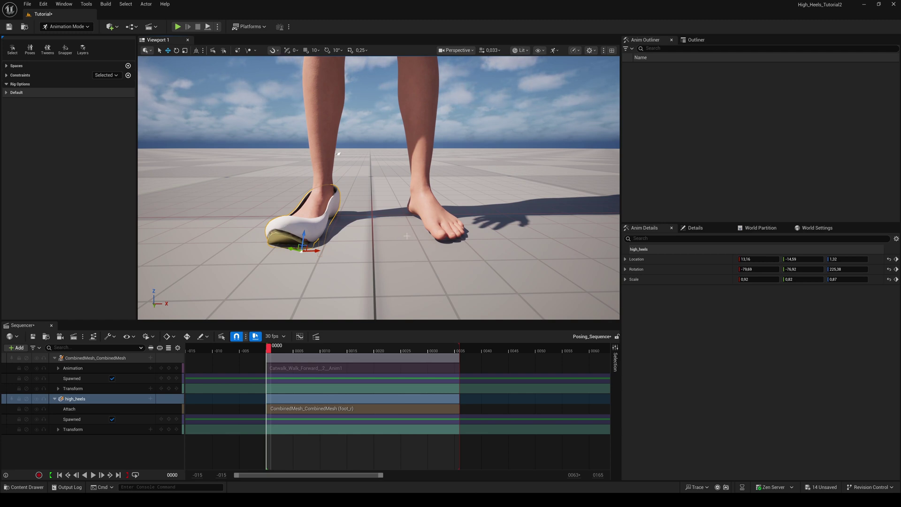
# - In Modeling Mode, mirror the high_heels mesh forward across a plane between the feet
pyautogui.click(66, 27)
pyautogui.click(64, 65)
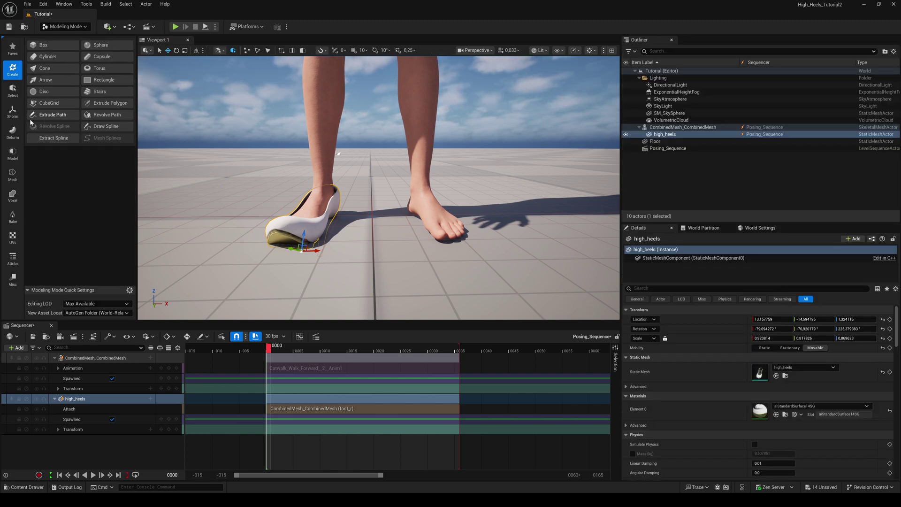
pyautogui.click(13, 153)
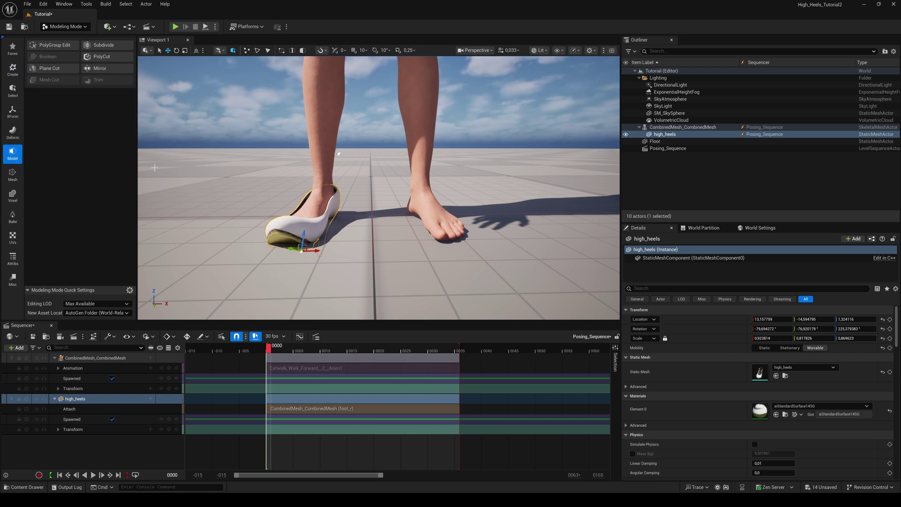
pyautogui.click(99, 68)
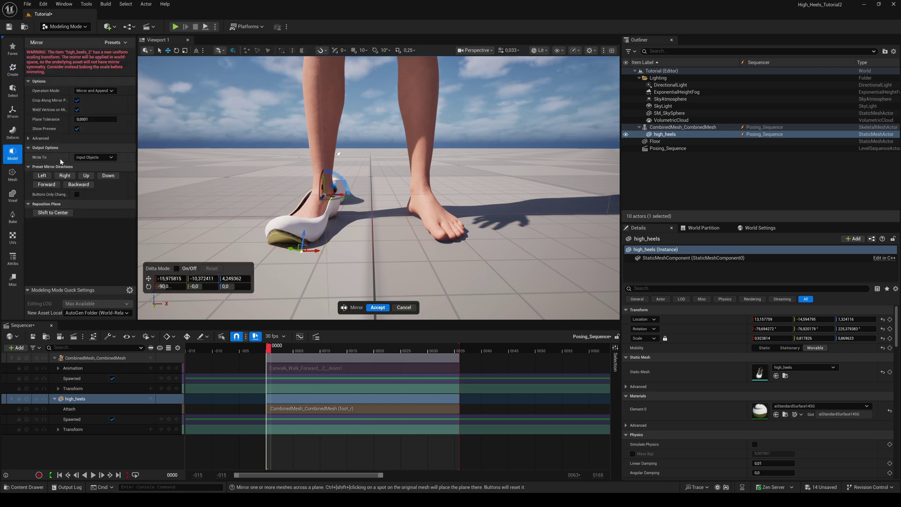
pyautogui.click(45, 186)
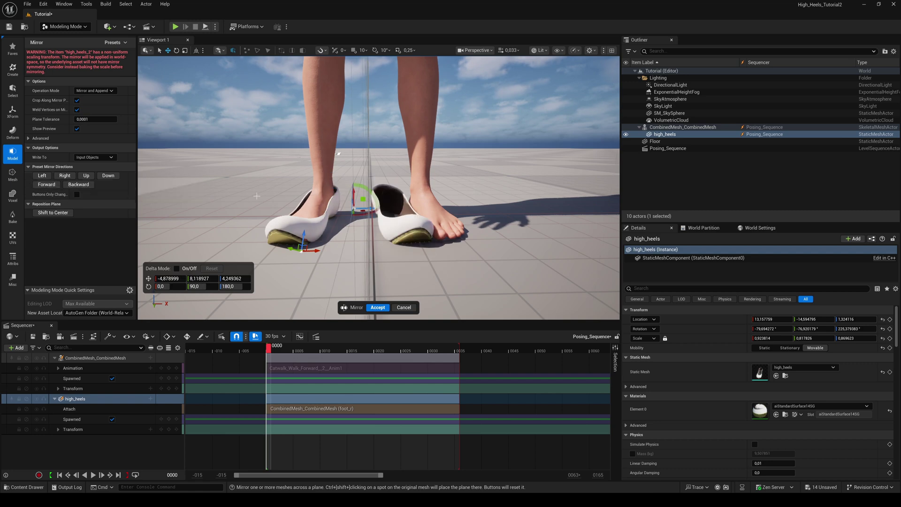
pyautogui.moveTo(369, 208); pyautogui.dragTo(356, 206)
pyautogui.doubleClick(665, 134)
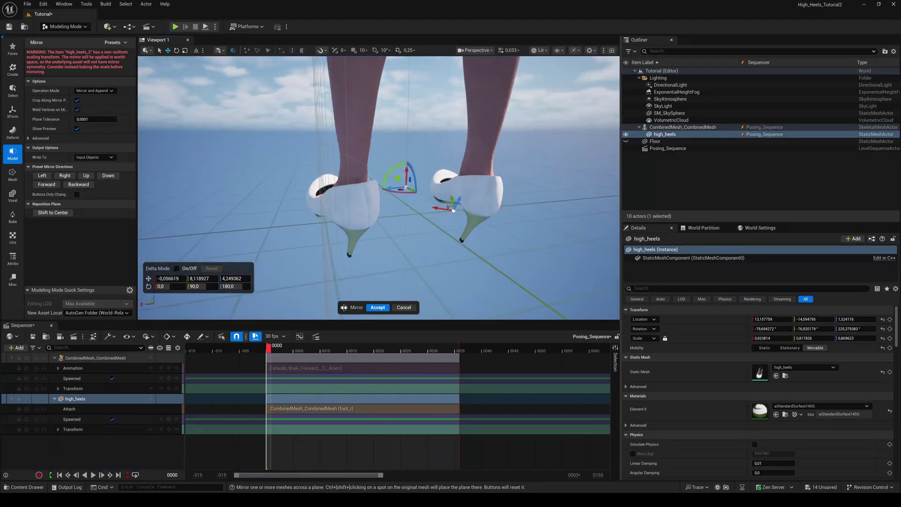
pyautogui.press('Return')
# - Set the shoes' pivot to World Origin, unhide the Floor, and bake the transform to scale 1.0
pyautogui.click(12, 112)
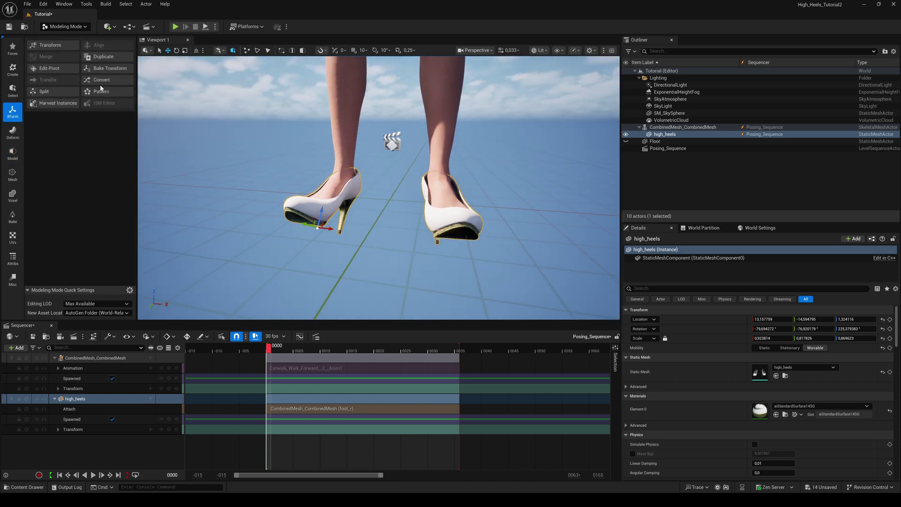
pyautogui.click(47, 69)
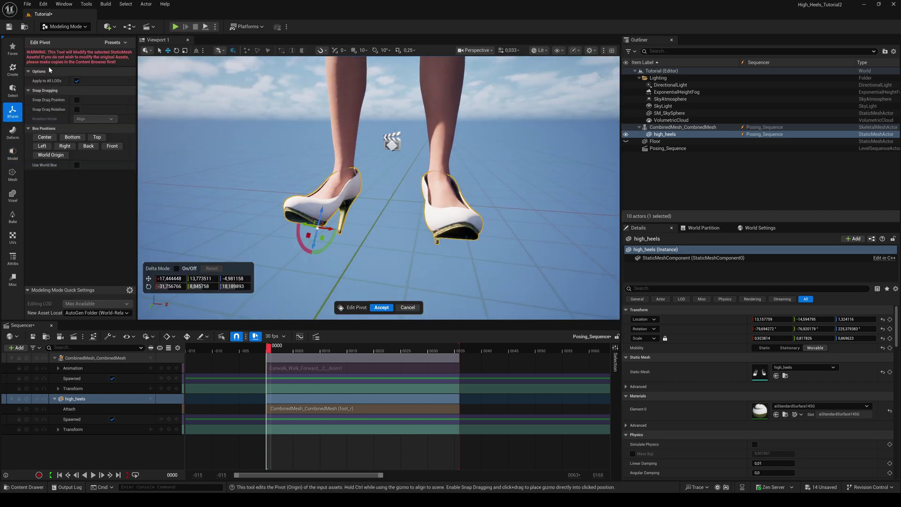
pyautogui.click(49, 158)
pyautogui.click(625, 141)
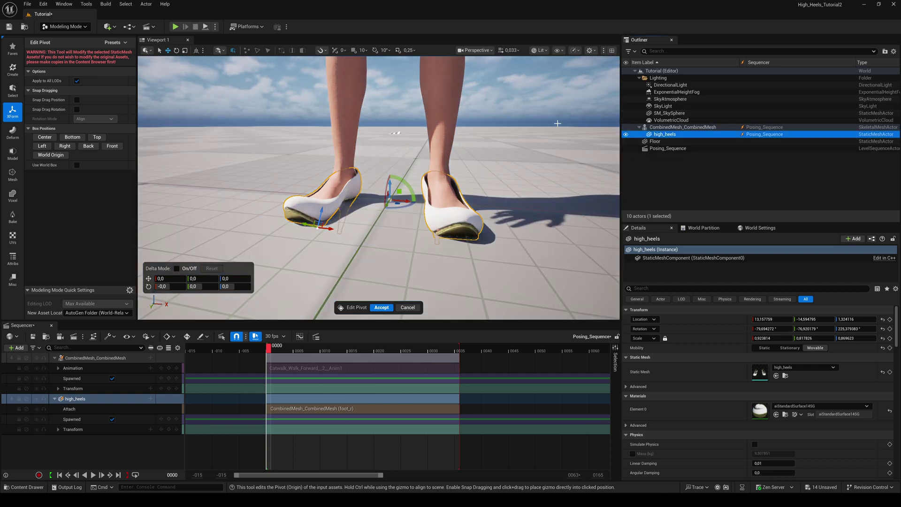
pyautogui.click(382, 307)
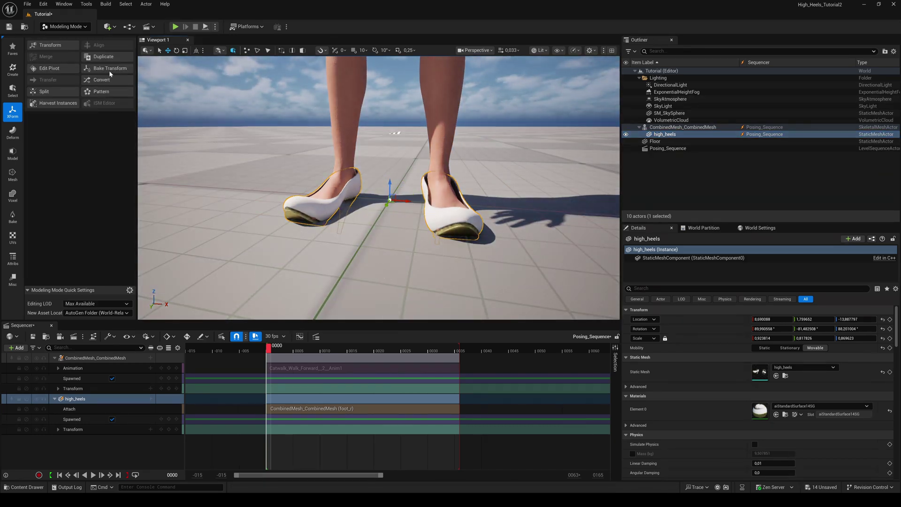
pyautogui.click(110, 69)
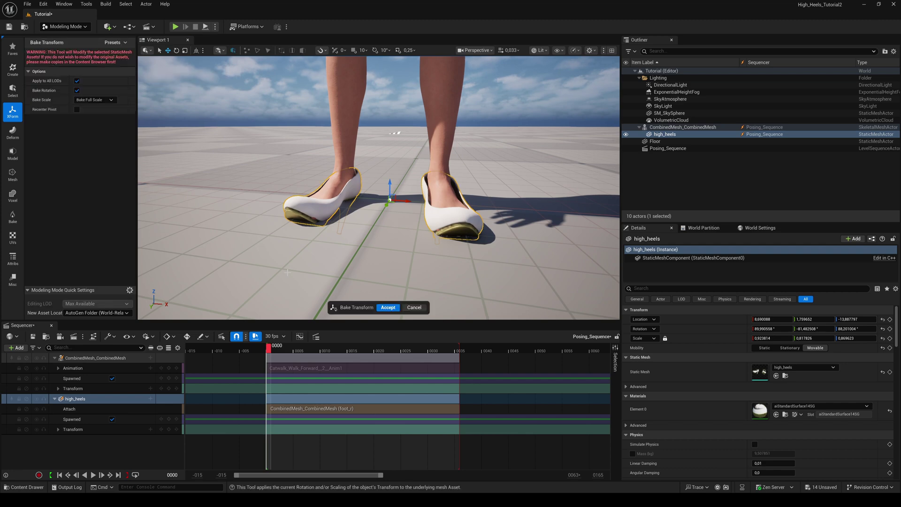
pyautogui.click(383, 309)
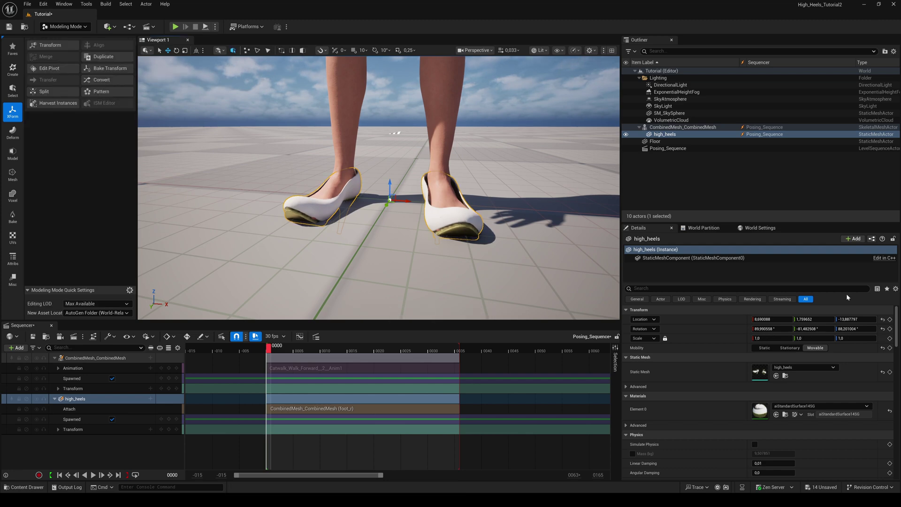
# - Delete the high_heels Sequencer binding and place a new high_heels actor at location 0,0,0
pyautogui.click(77, 399)
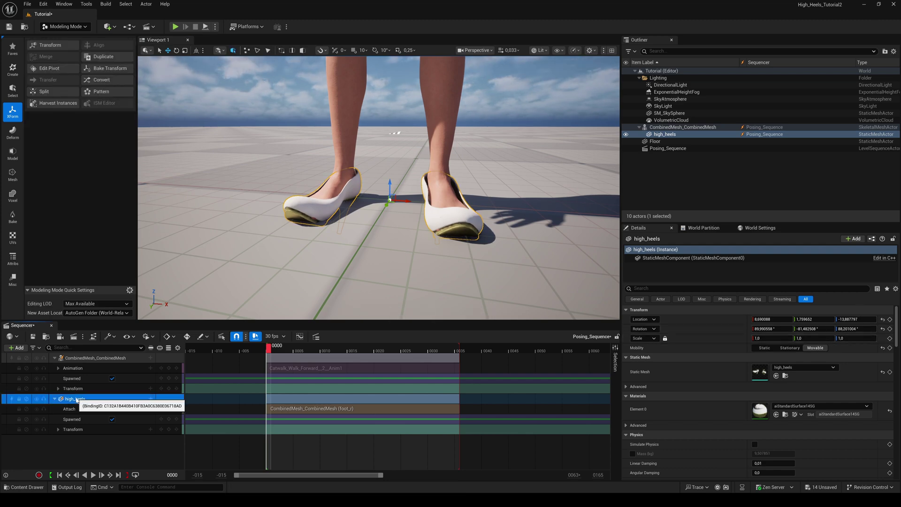
pyautogui.press('Delete')
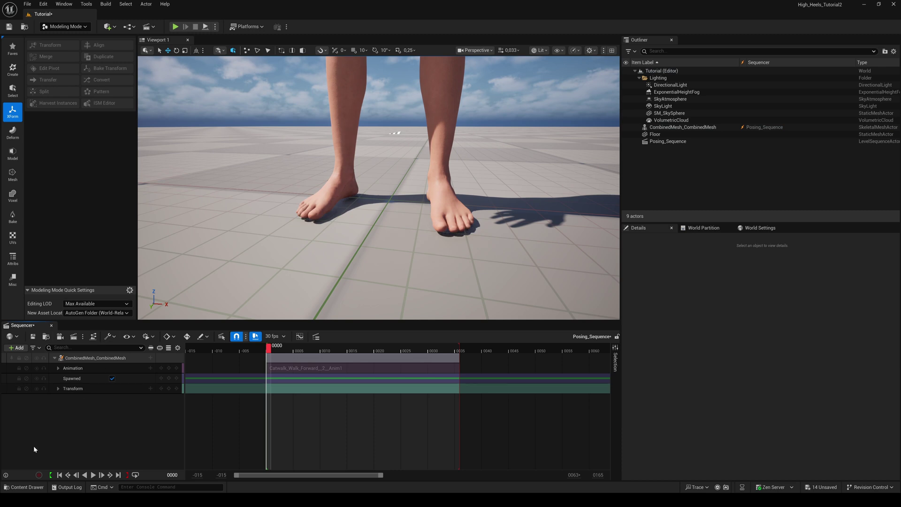
pyautogui.hotkey('ctrl', 'space')
pyautogui.moveTo(107, 386); pyautogui.dragTo(260, 247)
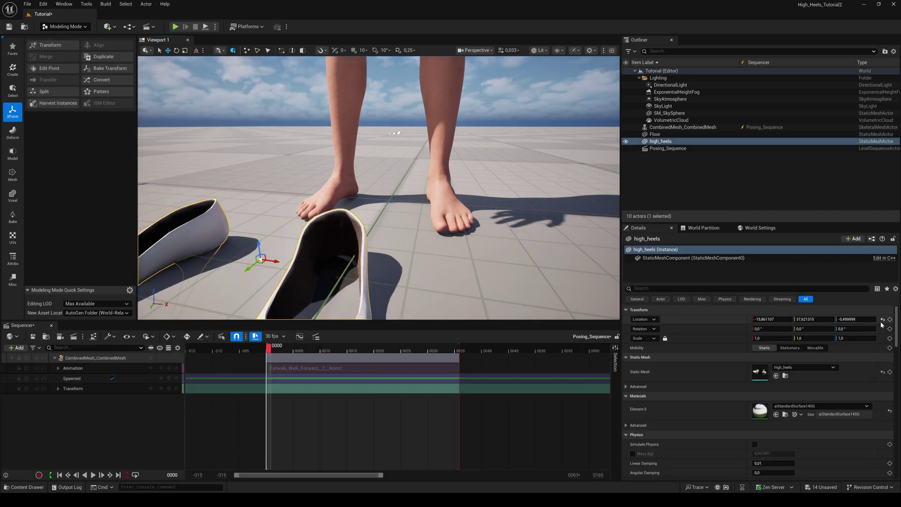
pyautogui.click(882, 319)
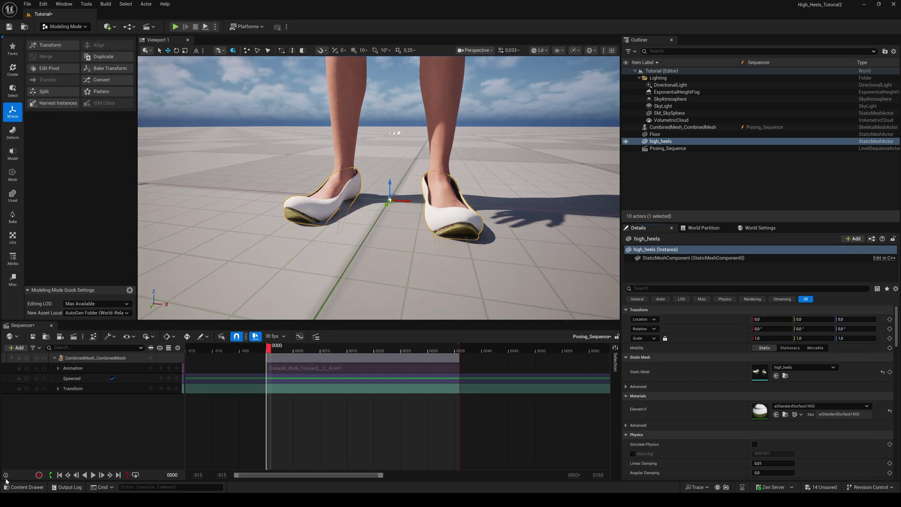
# - Save the level, then convert high_heels to a skeletal mesh using existing skeleton metahuman_base_skel
pyautogui.click(18, 487)
pyautogui.hotkey('ctrl', 's')
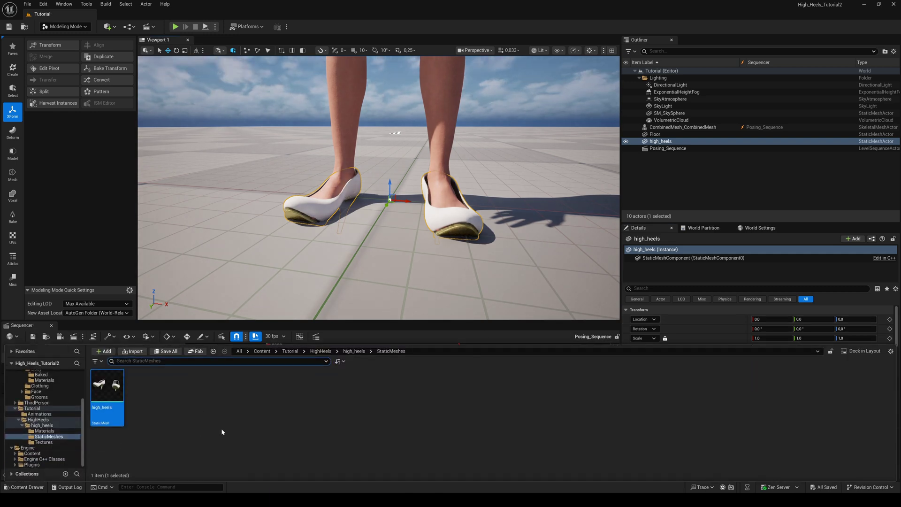
pyautogui.rightClick(105, 388)
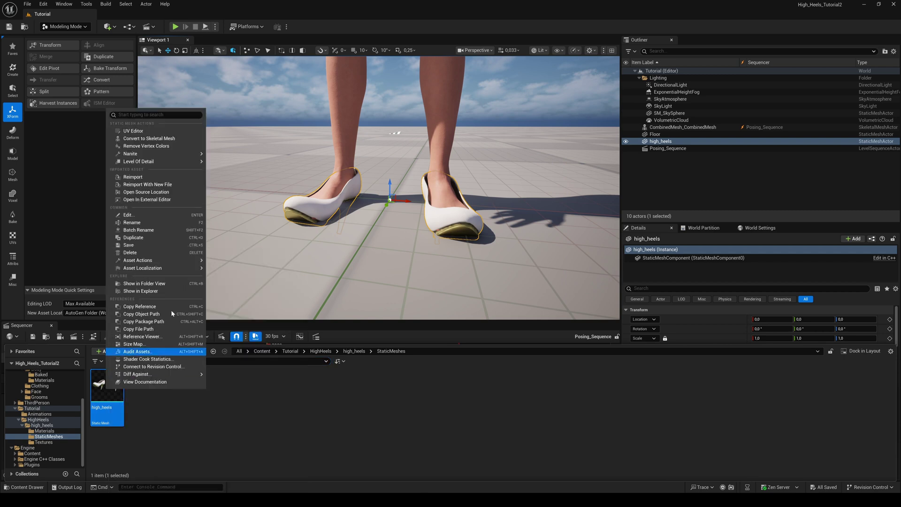
pyautogui.click(160, 139)
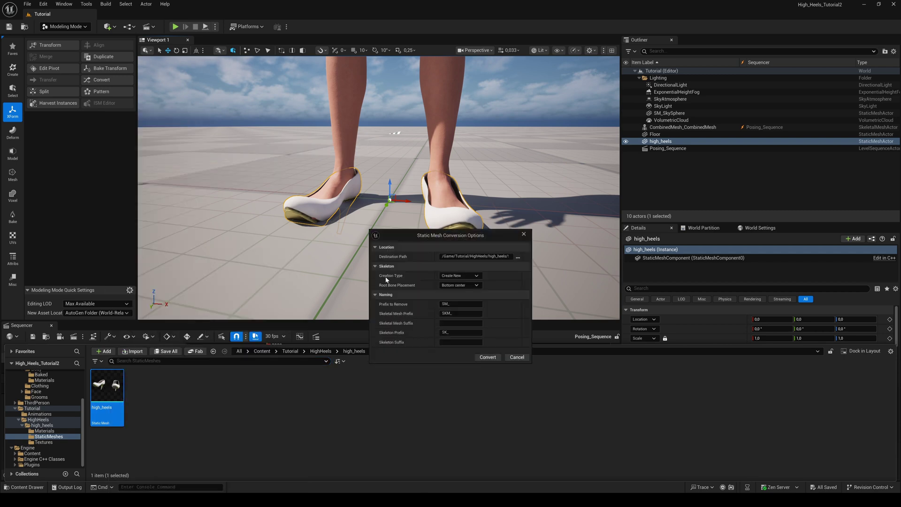
pyautogui.click(471, 277)
pyautogui.click(459, 290)
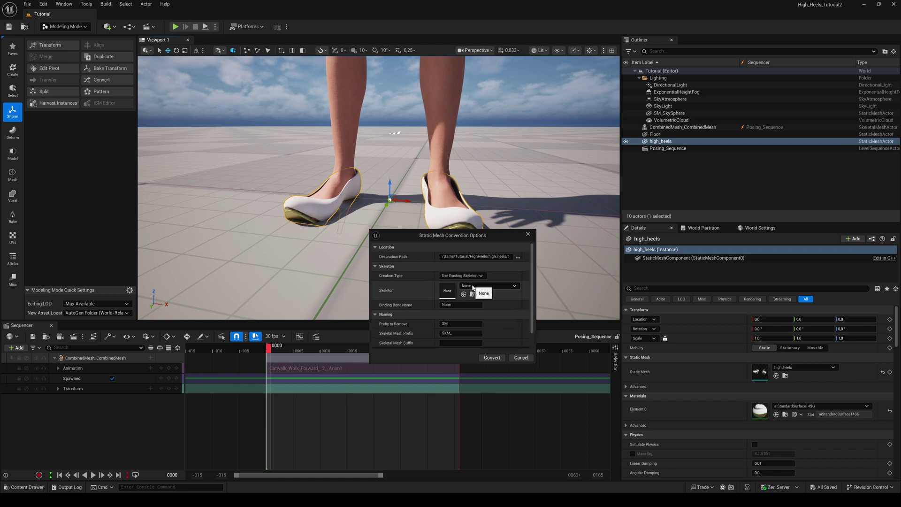
pyautogui.click(472, 288)
pyautogui.write('base')
pyautogui.click(498, 371)
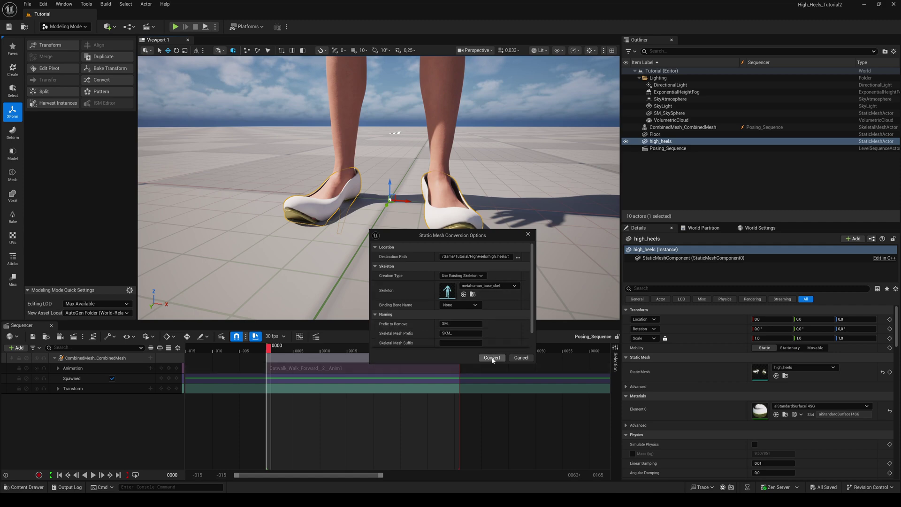
pyautogui.click(492, 358)
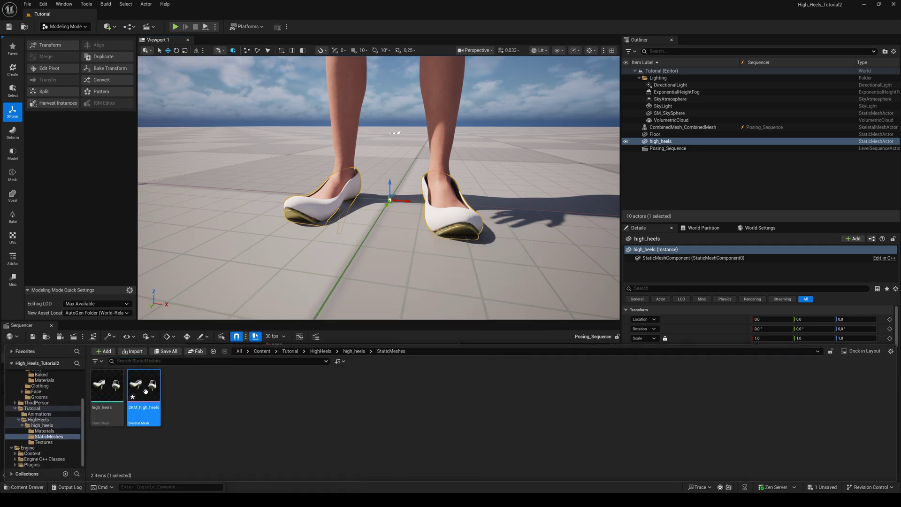
# - In SKM_high_heels' Edit Weights, transfer skin weights from CombinedMesh and accept
pyautogui.doubleClick(145, 391)
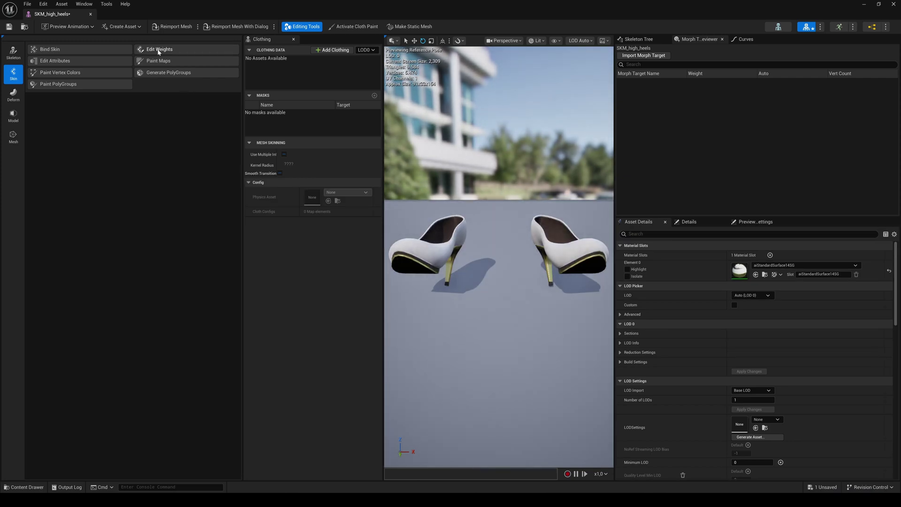
pyautogui.click(158, 50)
pyautogui.click(24, 486)
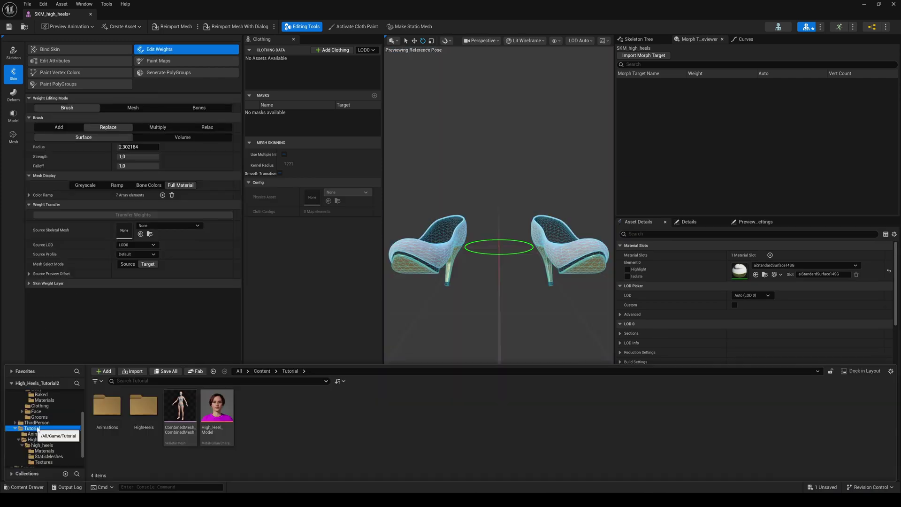
pyautogui.moveTo(180, 406); pyautogui.dragTo(138, 233)
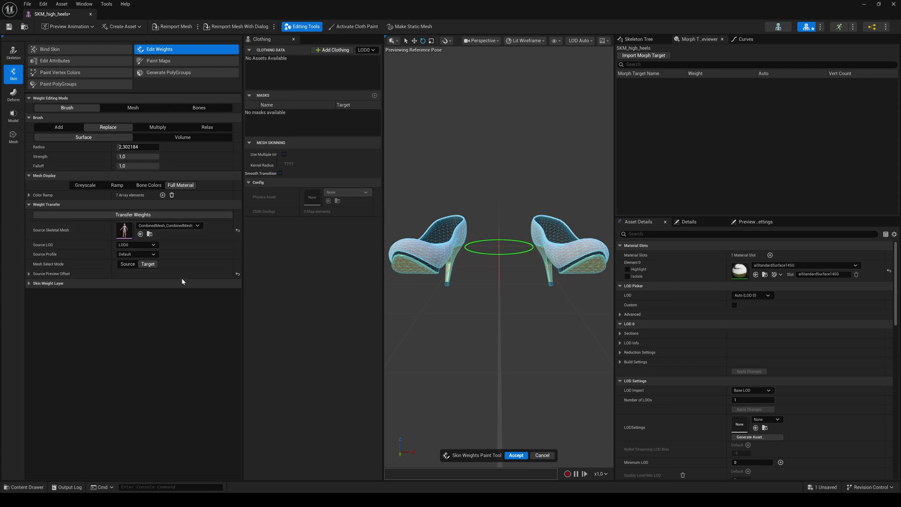
pyautogui.click(136, 216)
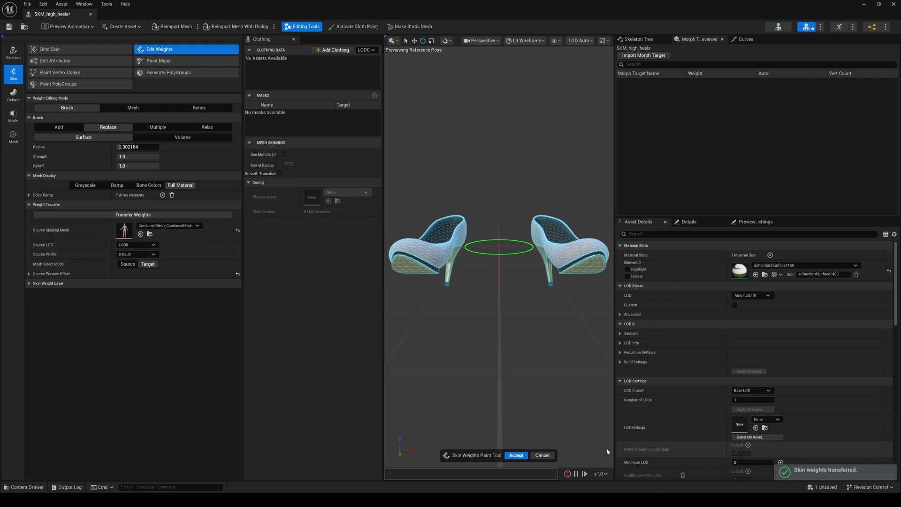
pyautogui.click(515, 455)
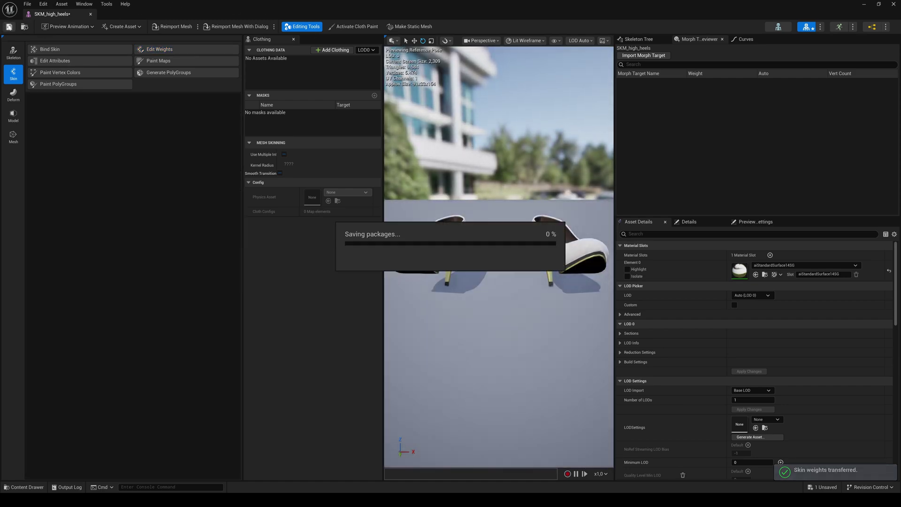
# - Wire a SkeletalMeshImport node into the heels cloth asset's Dataflow graph and save it
pyautogui.click(91, 14)
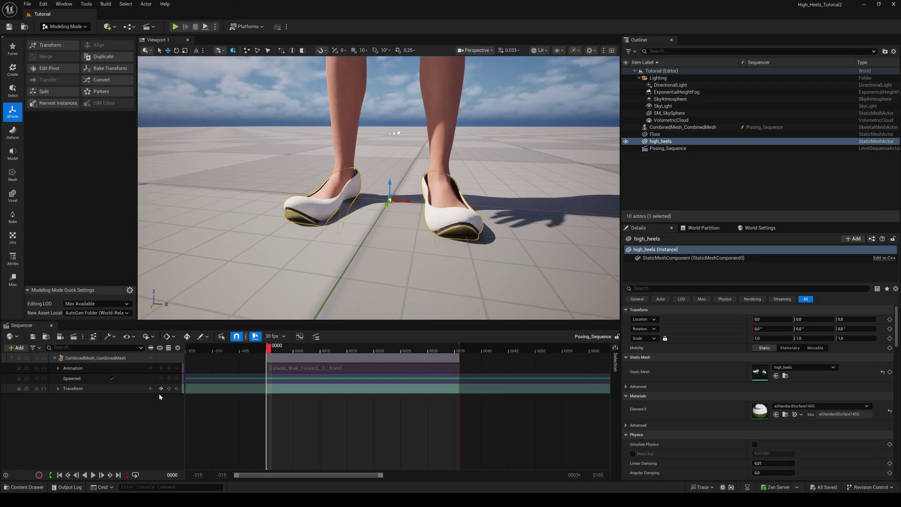
pyautogui.click(38, 486)
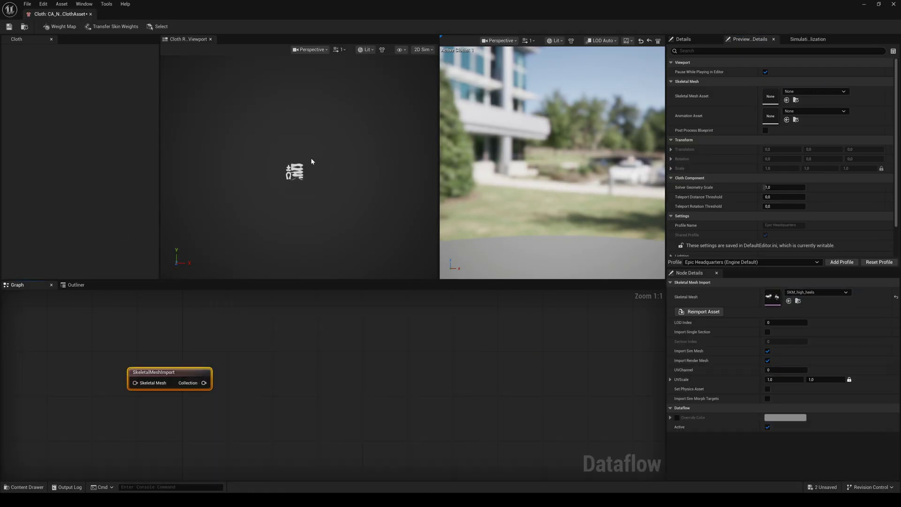
pyautogui.moveTo(204, 382); pyautogui.dragTo(302, 382)
pyautogui.click(328, 285)
pyautogui.hotkey('ctrl', 's')
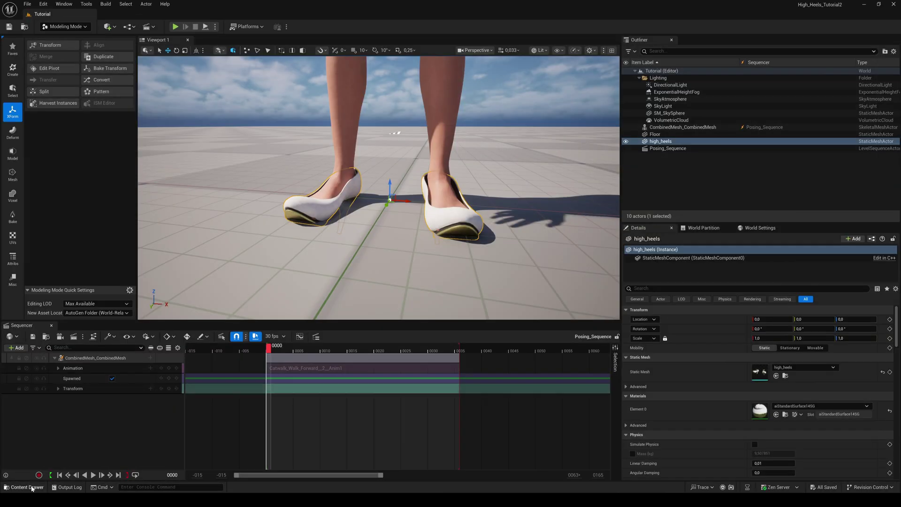
# - Set CA_NewChaosClothAsset as the outfit asset's source
pyautogui.hotkey('ctrl', 'space')
pyautogui.click(216, 399)
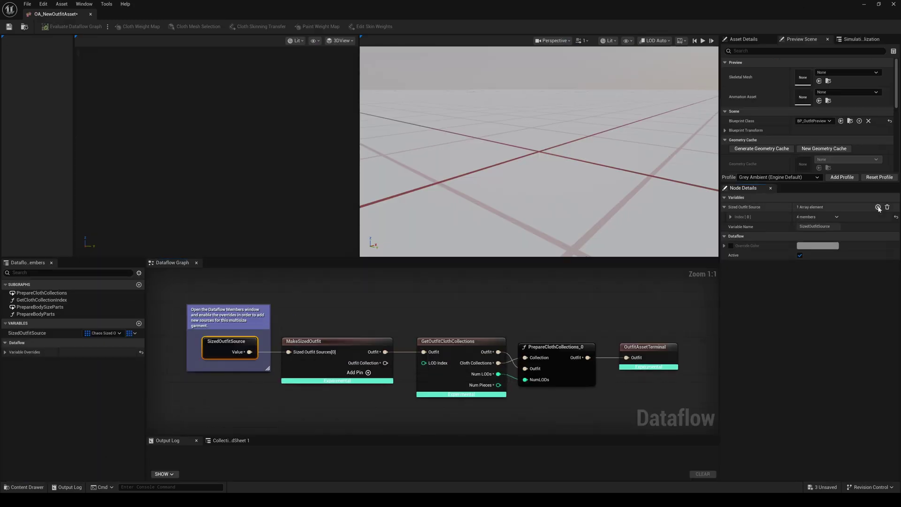
pyautogui.hotkey('ctrl', 'space')
pyautogui.moveTo(107, 418); pyautogui.dragTo(805, 231)
pyautogui.hotkey('ctrl', 'space')
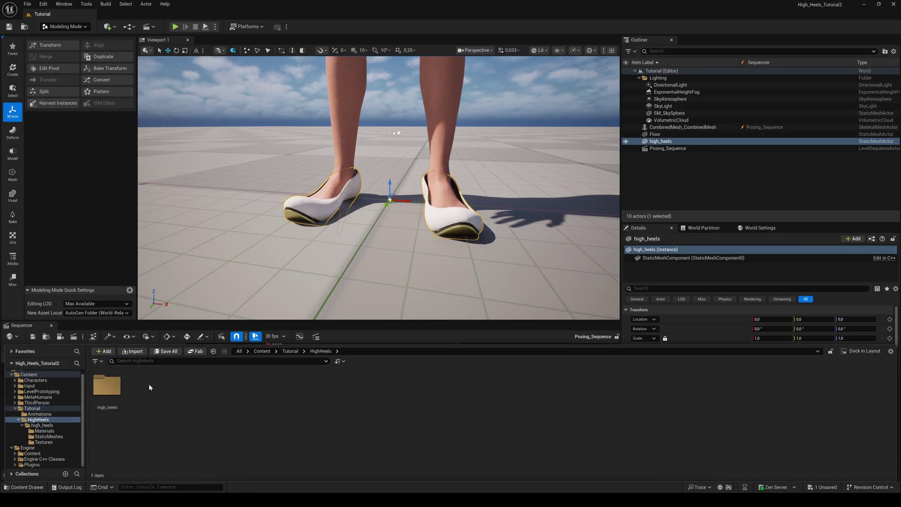
# - Create a new MetaHuman Wardrobe Item and set one of its properties
pyautogui.rightClick(383, 83)
pyautogui.write('ward')
pyautogui.press('Return')
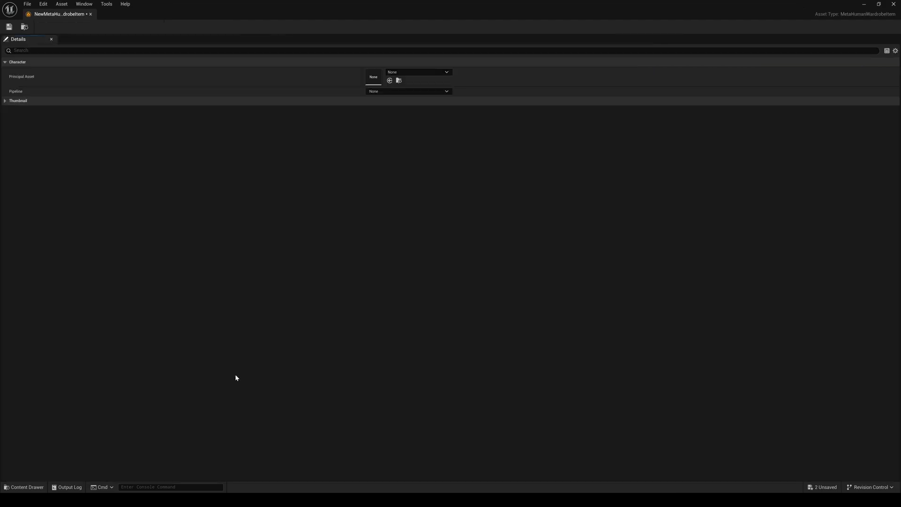
pyautogui.click(403, 91)
pyautogui.click(422, 164)
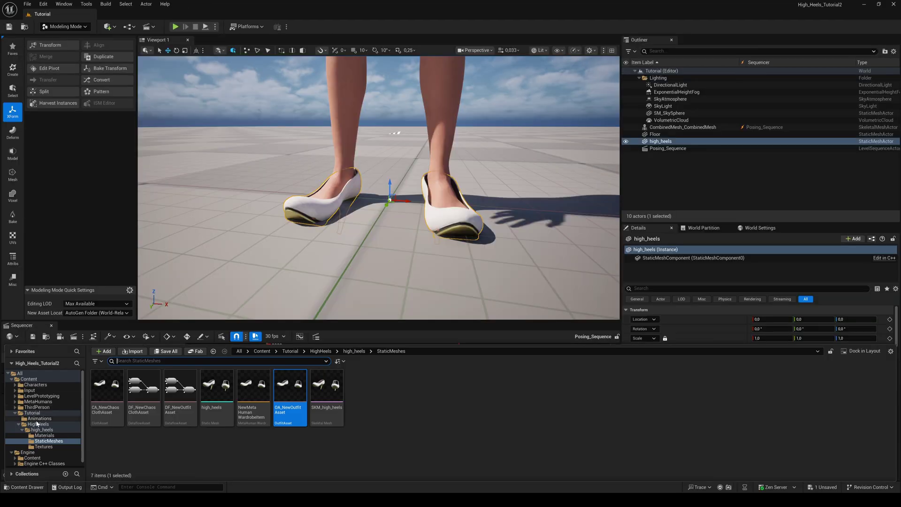
pyautogui.click(37, 424)
# - In High_Heel_Model's Hair & Clothing, drop the heels wardrobe item into Outfit Clothing
pyautogui.doubleClick(215, 384)
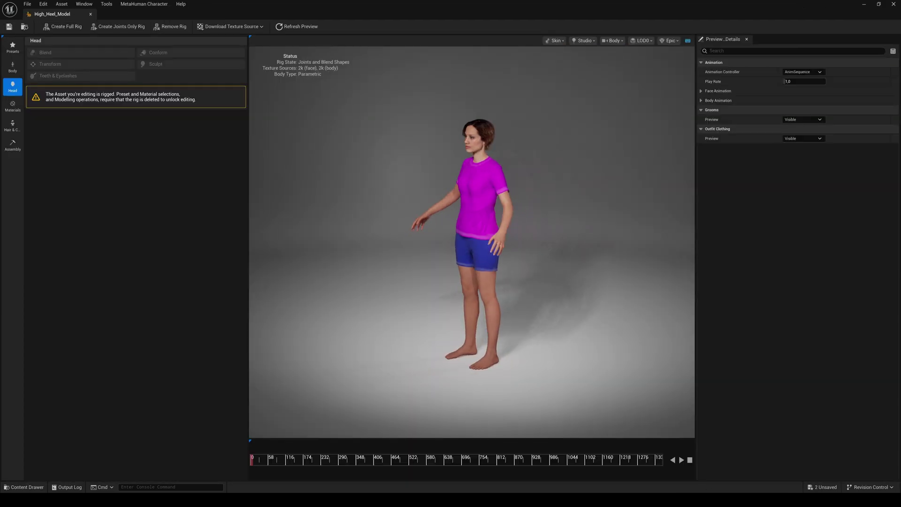
pyautogui.click(11, 123)
pyautogui.scroll(-8, 233, 317)
pyautogui.scroll(-3, 232, 328)
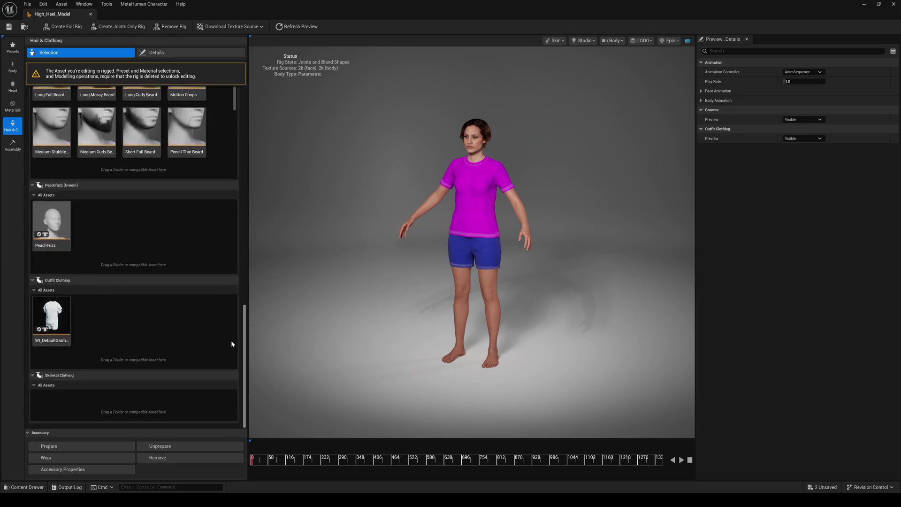
pyautogui.click(27, 487)
pyautogui.moveTo(252, 415); pyautogui.dragTo(109, 321)
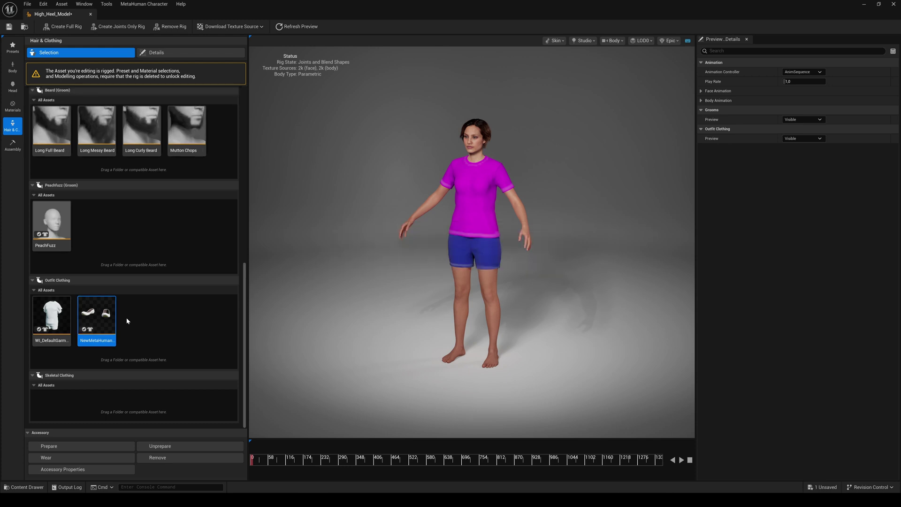
pyautogui.click(718, 100)
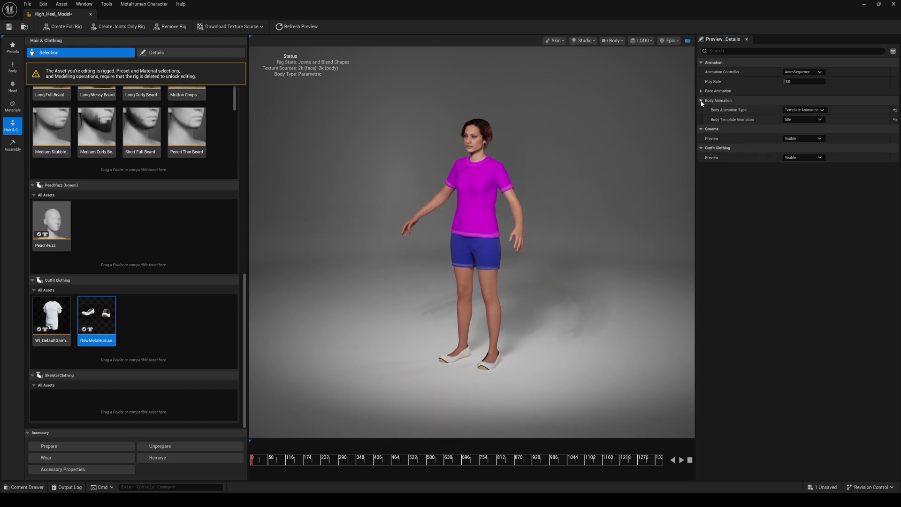
# - Preview a Specific Animation, trying Catwalk_Walk_Forward_2_Anim1 then settling on metahuman_base_skel_Sequence
pyautogui.click(804, 110)
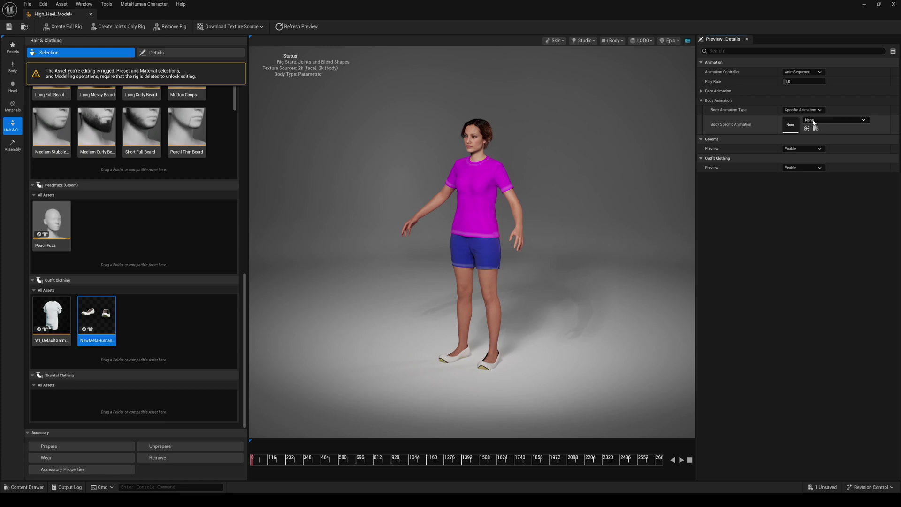
pyautogui.click(813, 122)
pyautogui.write('cat')
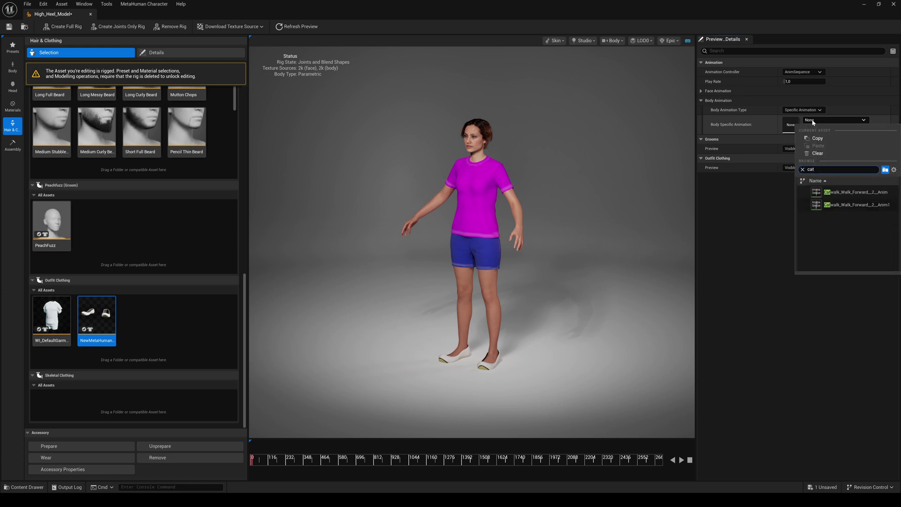
pyautogui.click(849, 205)
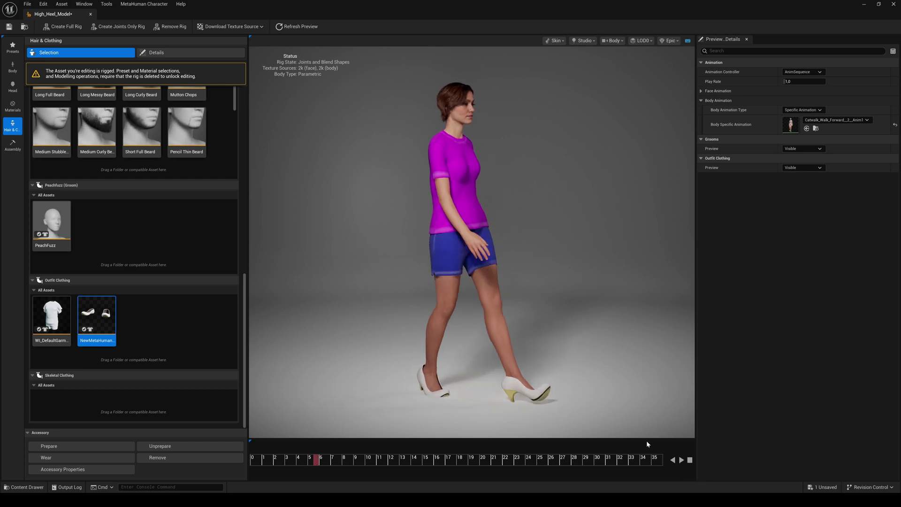
pyautogui.click(839, 120)
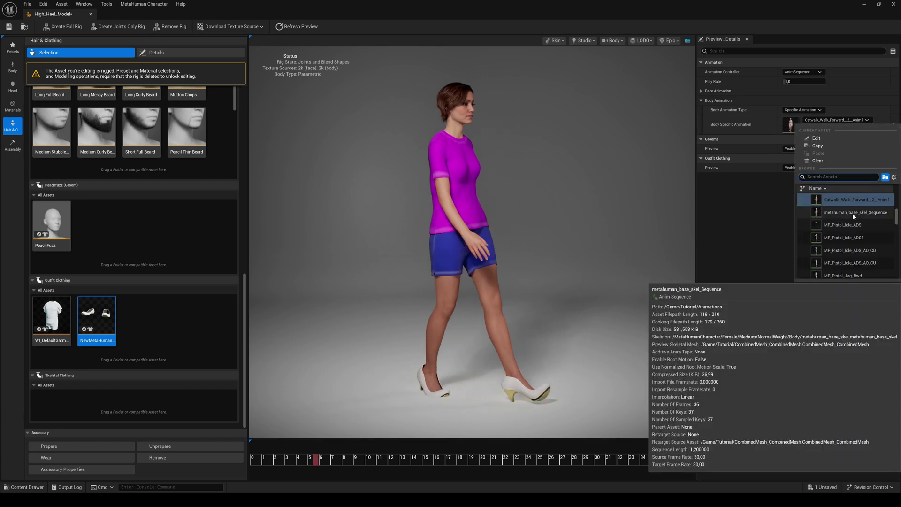
pyautogui.click(852, 213)
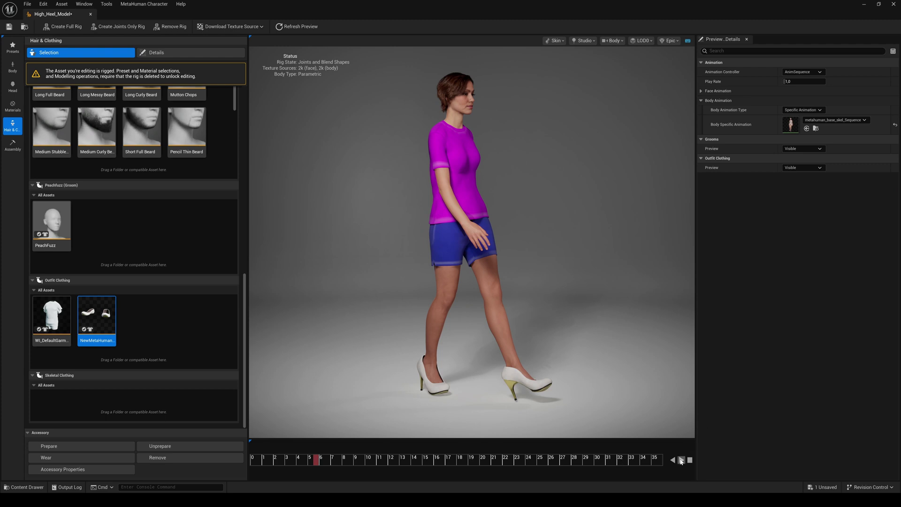